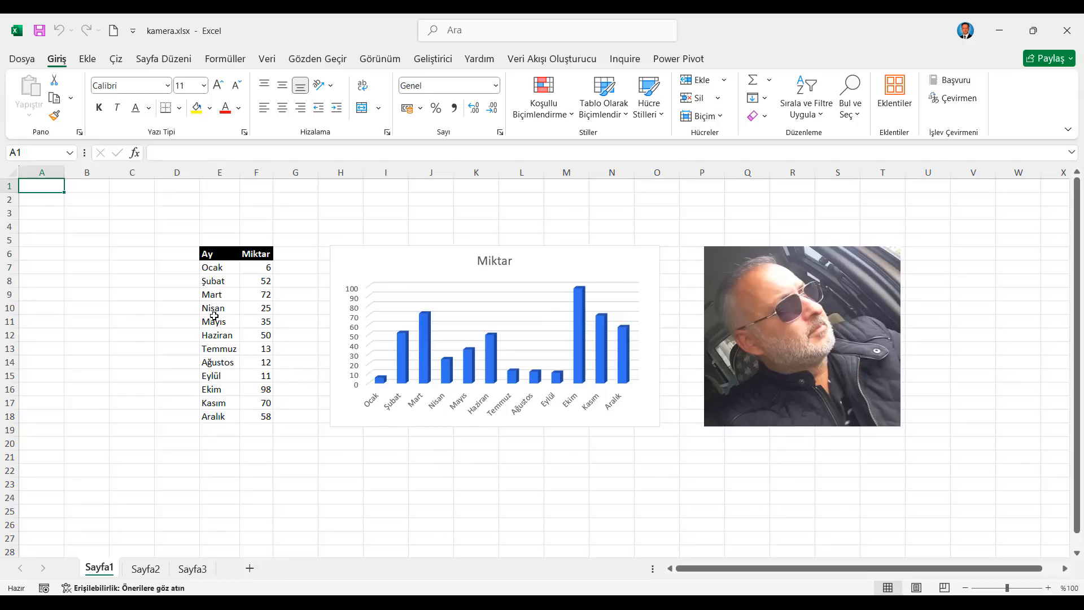
# Step: Open the Quick Access Toolbar customization options and list all available commands (Tüm Komutlar)
pyautogui.click(26, 61)
pyautogui.click(63, 570)
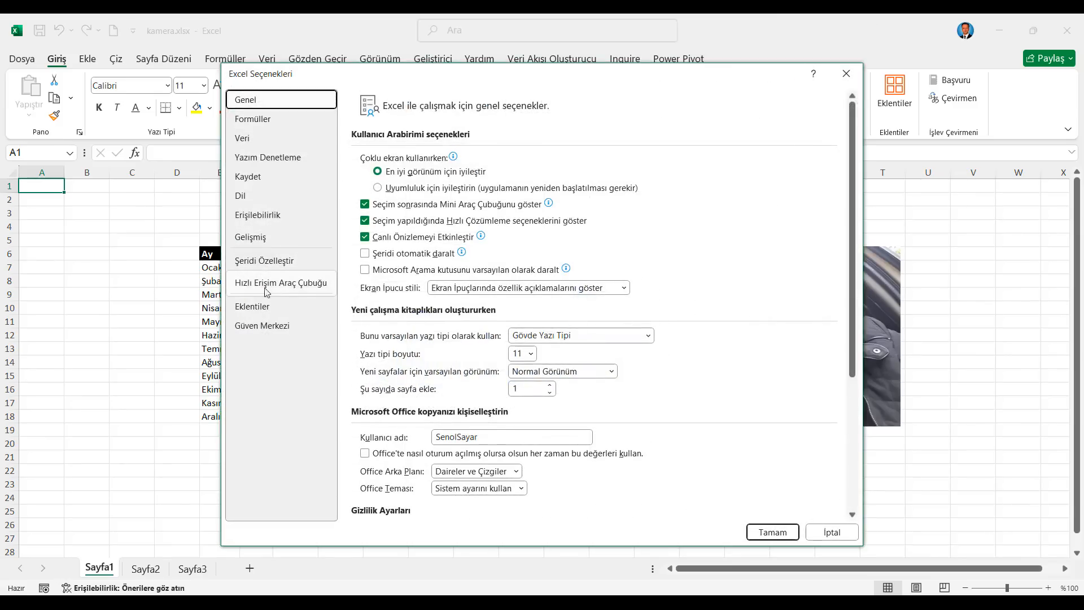
pyautogui.click(303, 290)
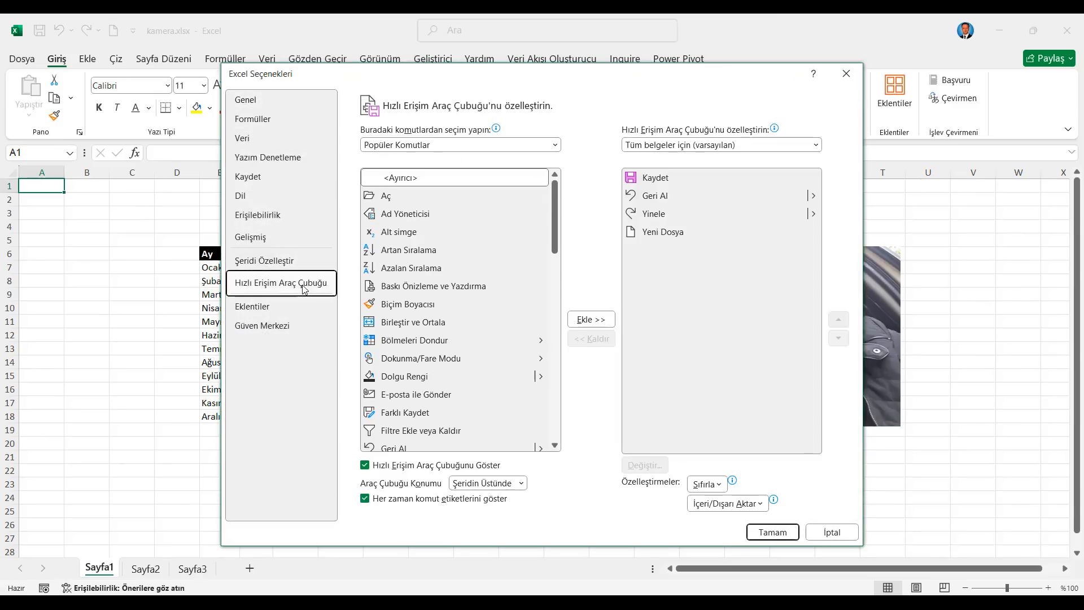
pyautogui.click(553, 148)
pyautogui.press('Escape')
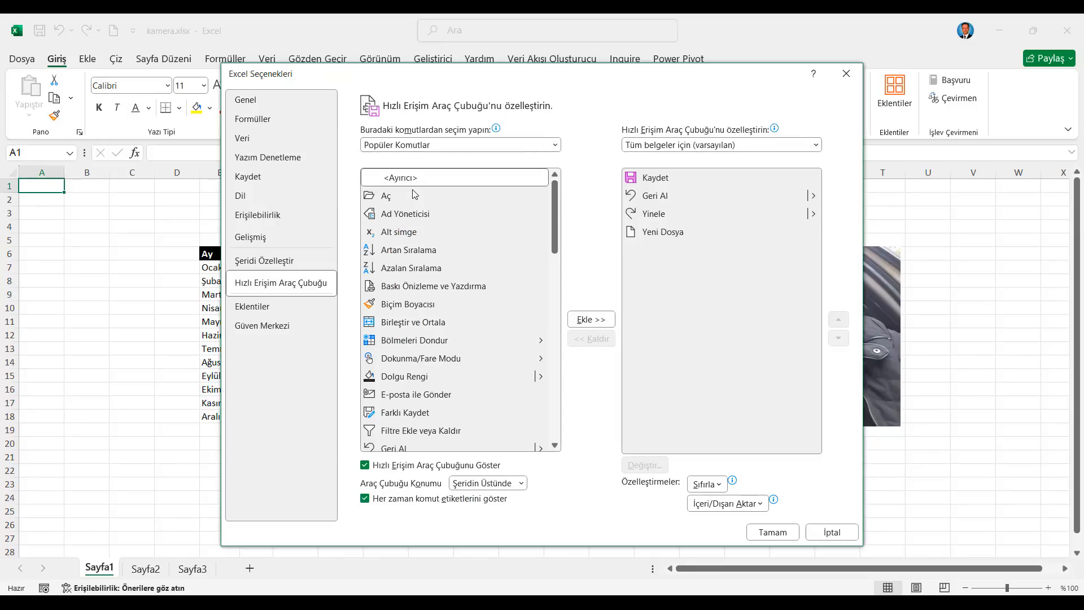
pyautogui.moveTo(555, 189); pyautogui.dragTo(557, 309)
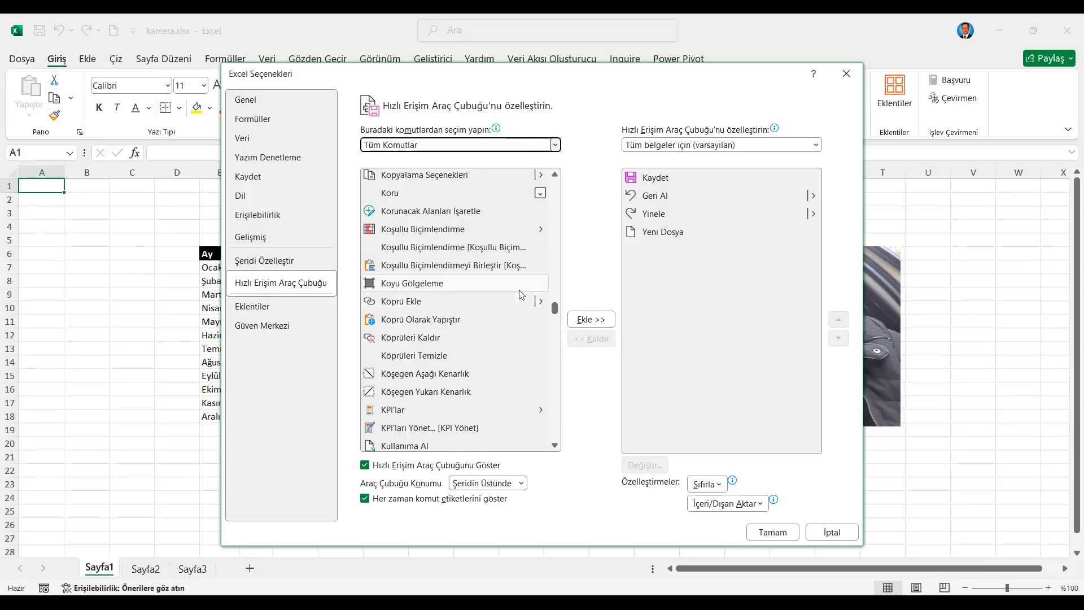
# Step: Add the Kamera command to the Quick Access Toolbar and apply the customization
pyautogui.scroll(5, 489, 285)
pyautogui.scroll(10, 489, 285)
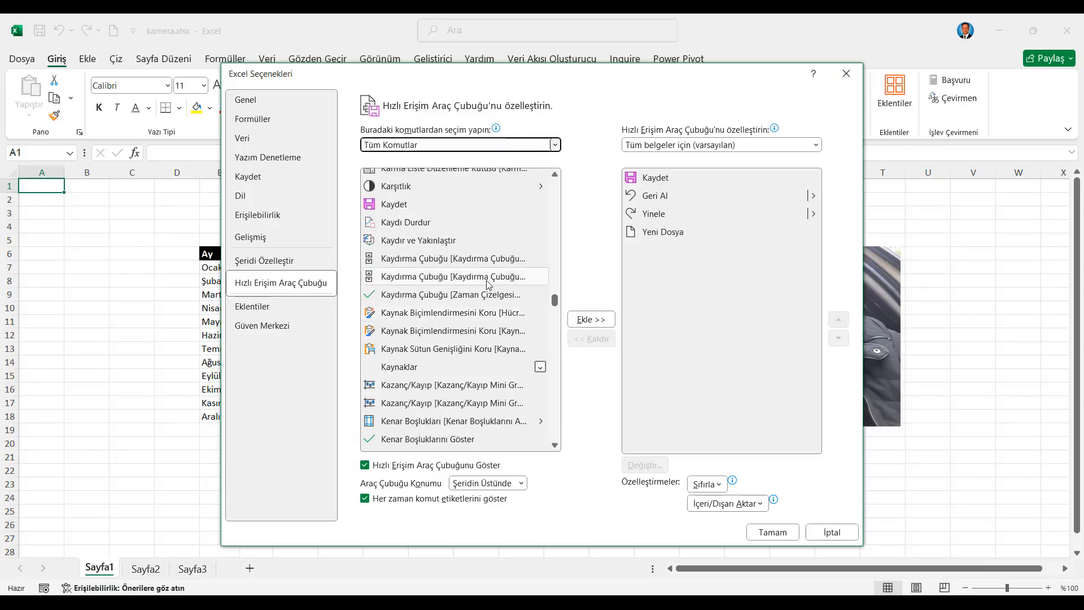
pyautogui.click(399, 332)
pyautogui.click(589, 320)
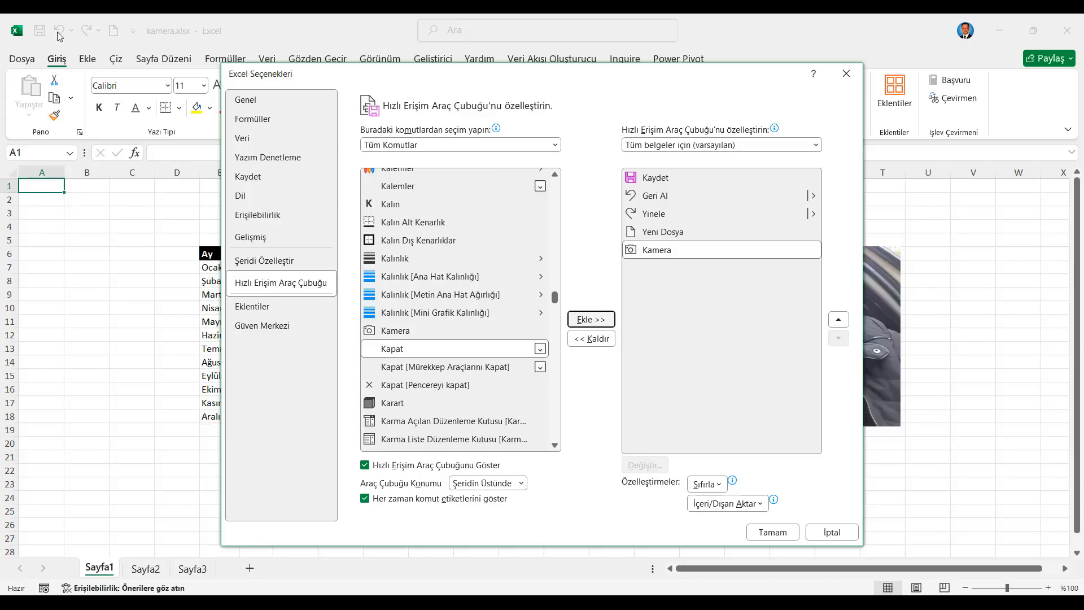
pyautogui.click(772, 531)
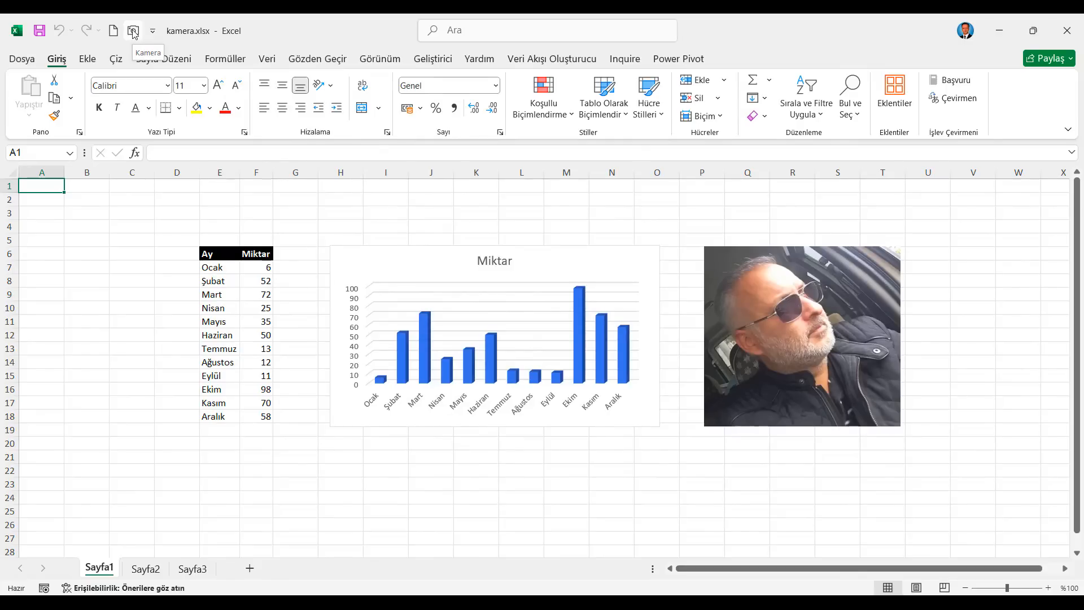
# Step: Capture range E6:F18 on Sayfa1 with the Kamera tool and place the linked picture around cell C6 on Sayfa2
pyautogui.moveTo(215, 254); pyautogui.dragTo(249, 417)
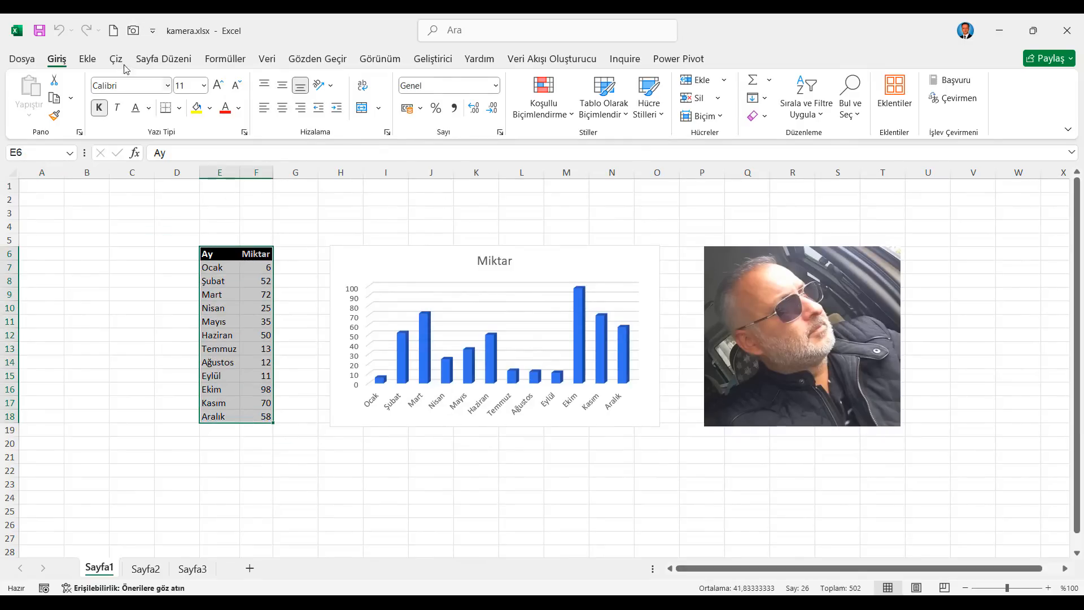
pyautogui.click(134, 31)
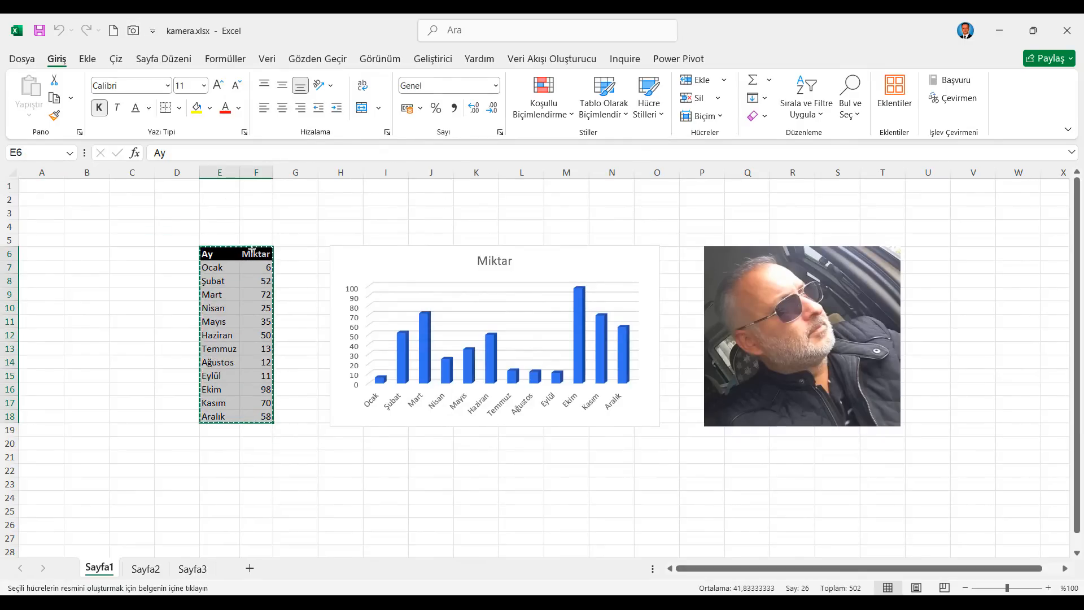
pyautogui.click(148, 569)
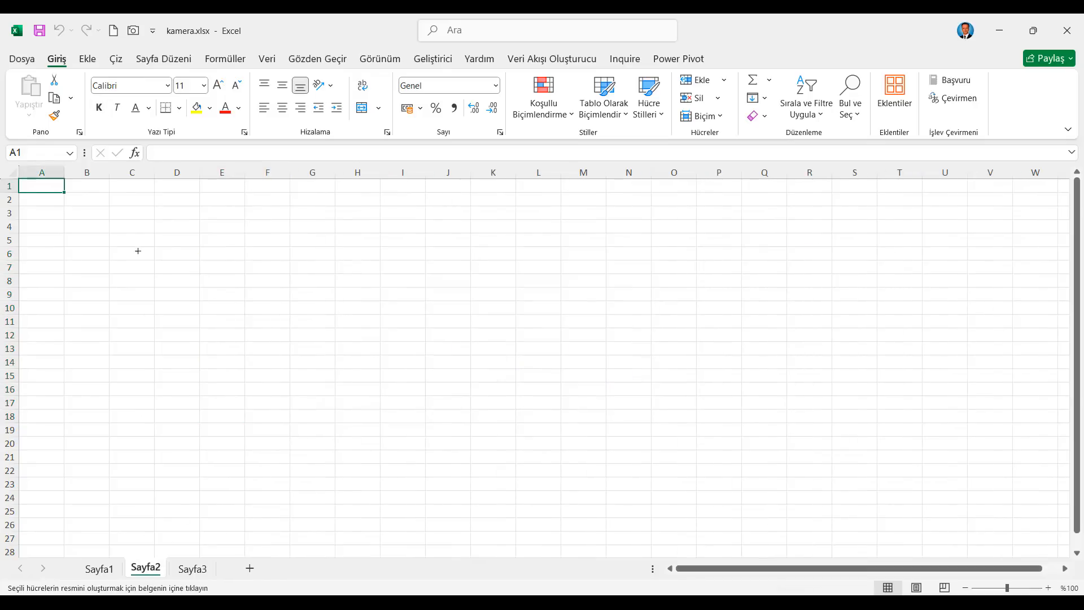
pyautogui.click(140, 250)
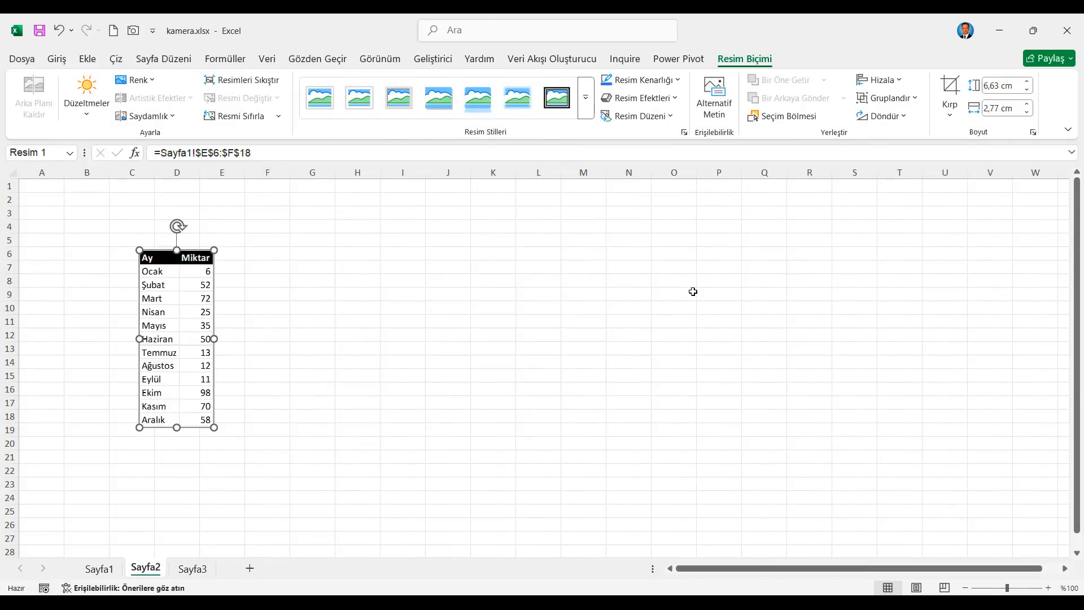
# Step: Recalculate the workbook repeatedly to refresh the random quantities in the linked table picture on Sayfa2
pyautogui.click(226, 59)
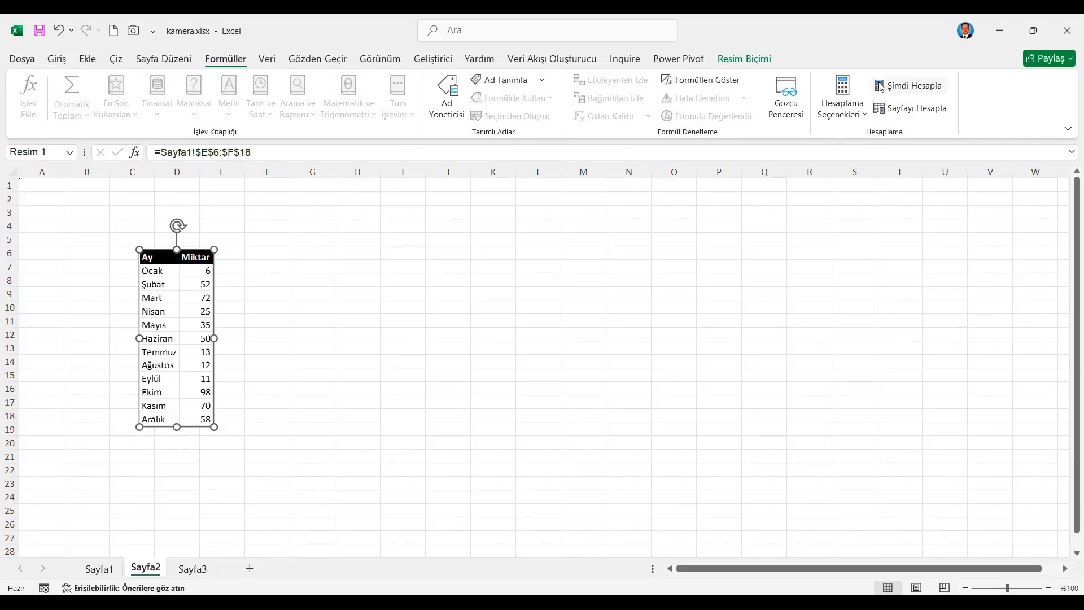
pyautogui.click(898, 89)
pyautogui.click(898, 89)
pyautogui.click(898, 89)
pyautogui.click(898, 89)
pyautogui.click(898, 89)
pyautogui.click(898, 90)
pyautogui.click(898, 90)
pyautogui.click(898, 89)
# Step: Inspect the formula in F7 on Sayfa1, and recalculate the workbook twice more from Sayfa2
pyautogui.click(99, 568)
pyautogui.click(257, 267)
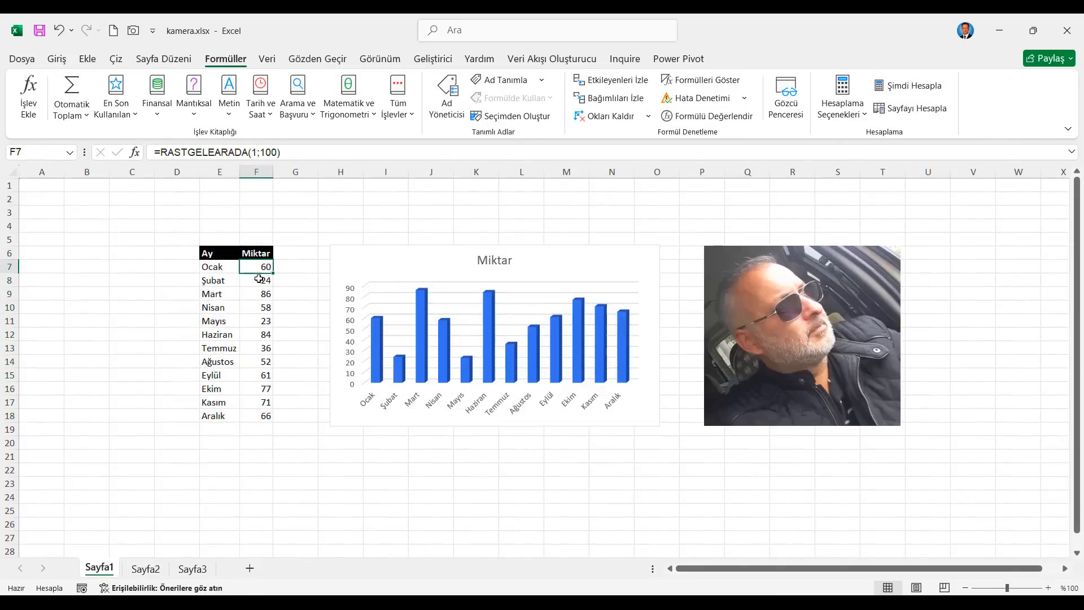
pyautogui.click(145, 568)
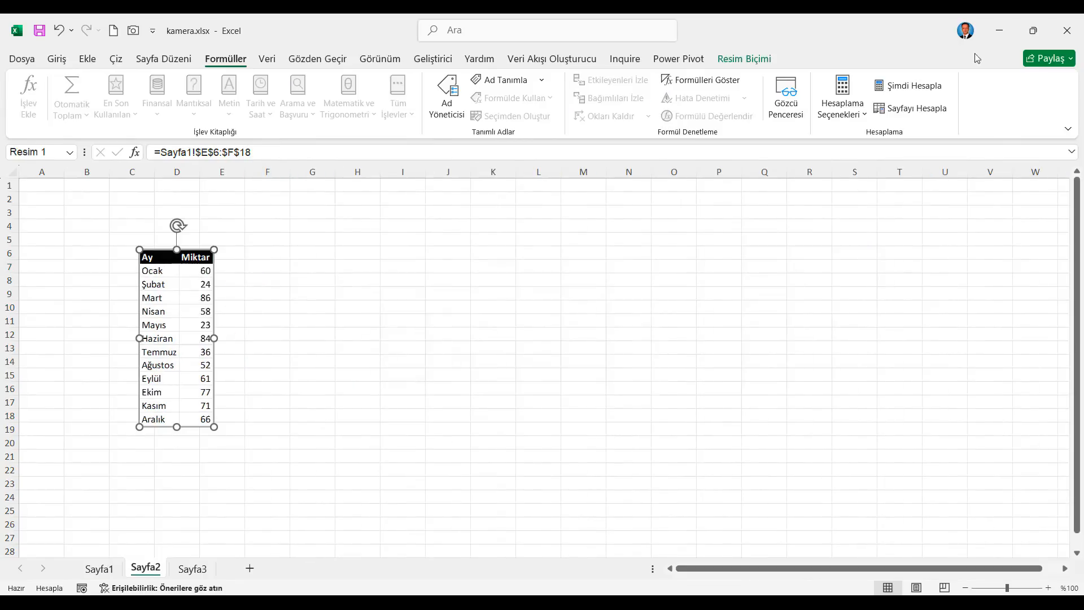
pyautogui.click(899, 89)
pyautogui.click(900, 90)
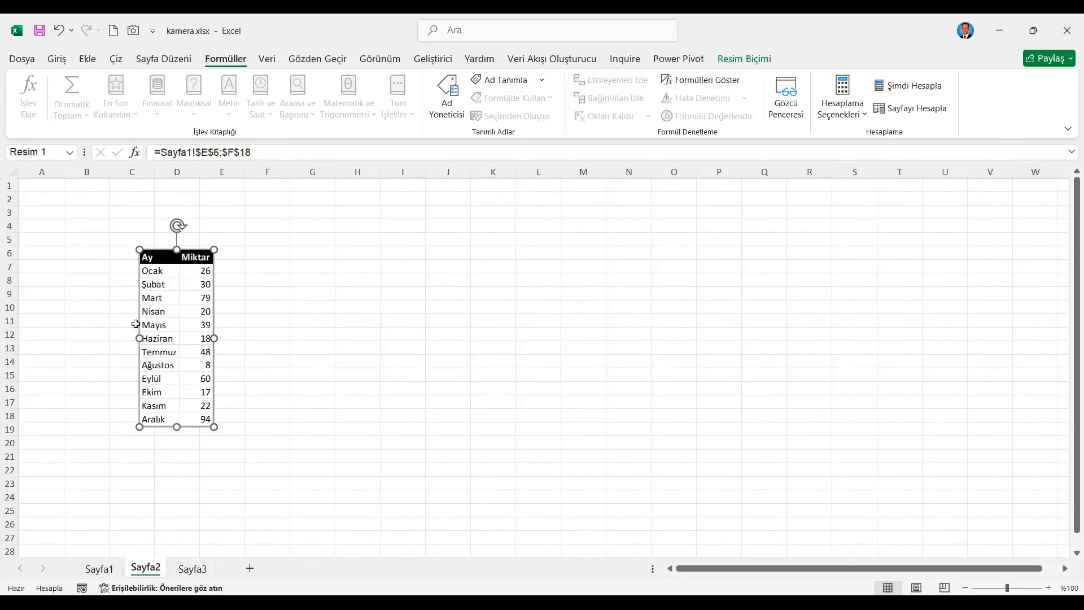
# Step: Give the linked table picture a solid yellow fill through its picture formatting options
pyautogui.rightClick(203, 309)
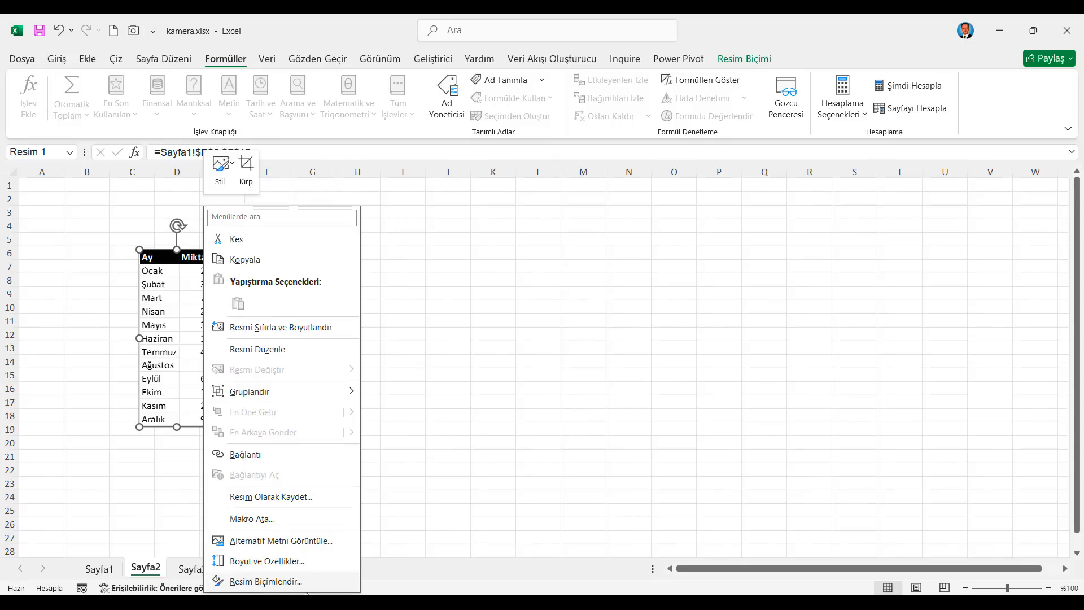
pyautogui.click(277, 583)
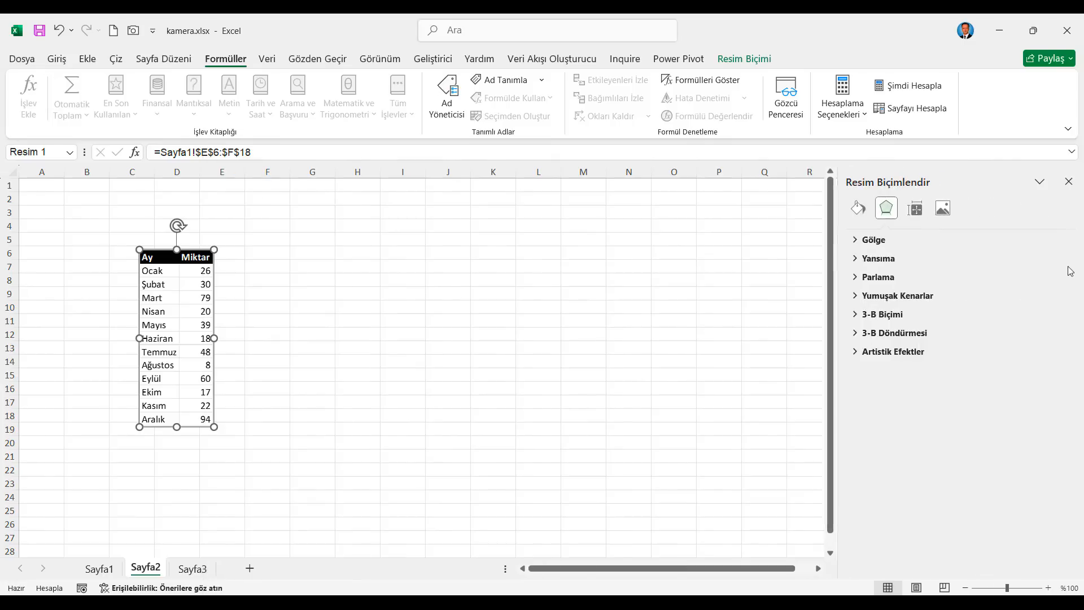
pyautogui.click(857, 209)
pyautogui.click(855, 245)
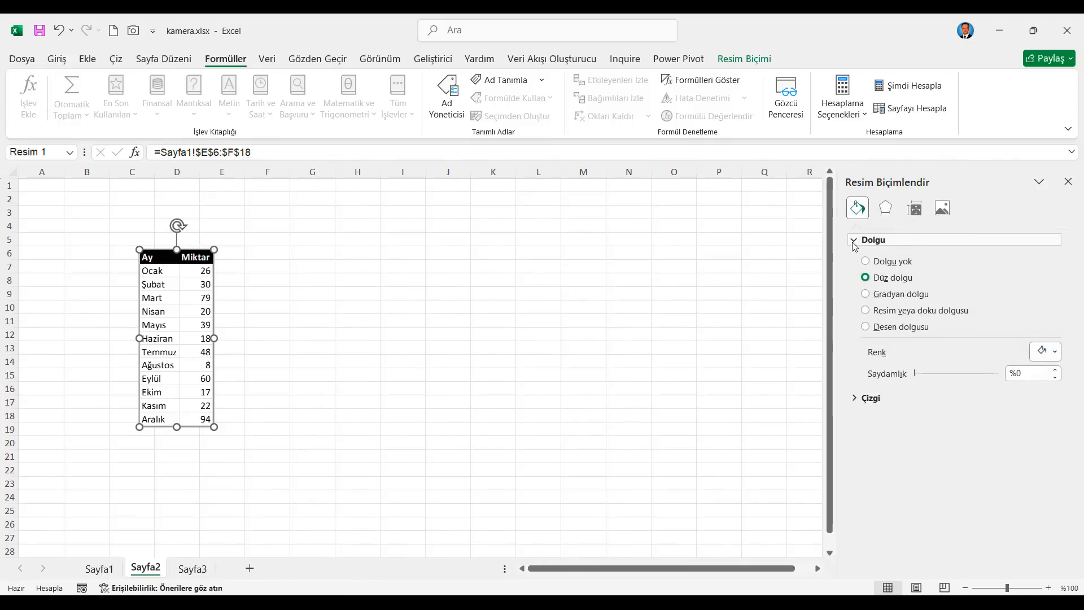
pyautogui.click(1045, 351)
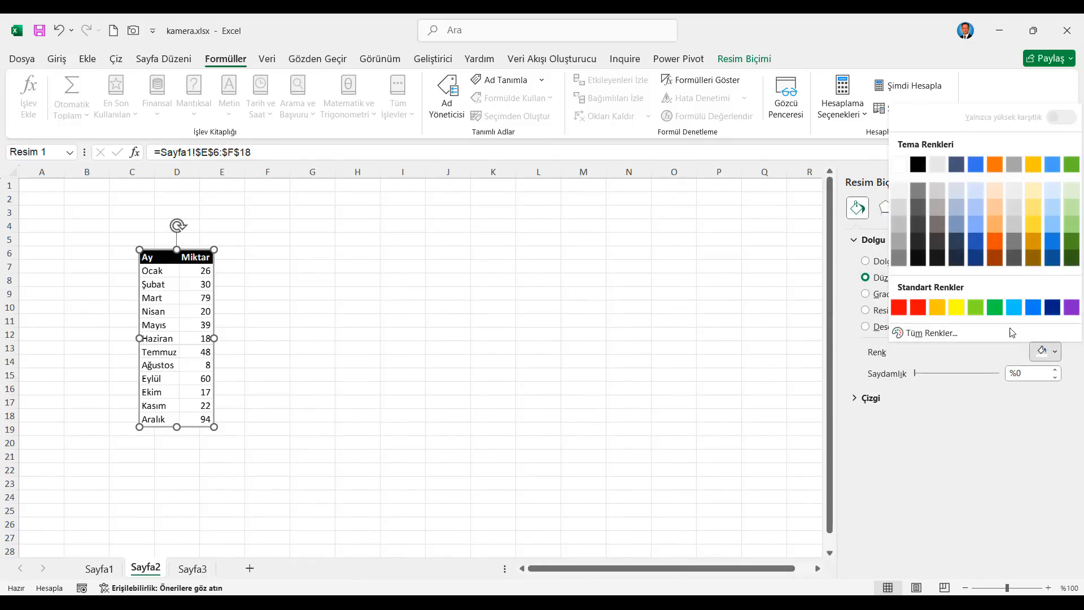
pyautogui.click(957, 308)
# Step: Set the picture's solid outline width to 4,75 nk
pyautogui.click(895, 397)
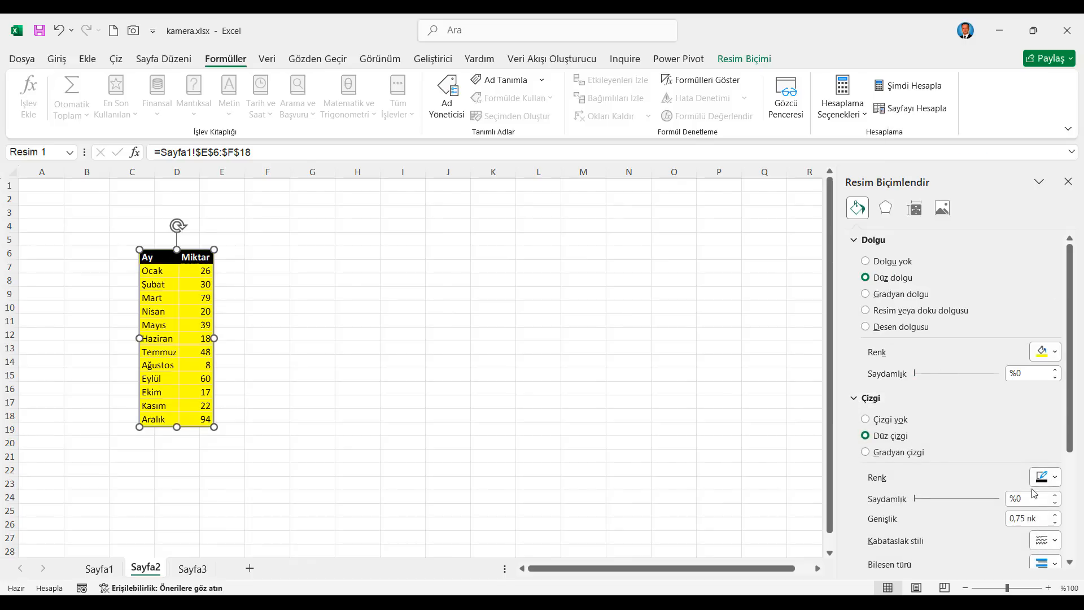
pyautogui.click(1056, 515)
pyautogui.click(1055, 515)
pyautogui.click(1055, 515)
pyautogui.click(1055, 515)
pyautogui.click(1055, 515)
pyautogui.click(1055, 515)
pyautogui.click(1055, 516)
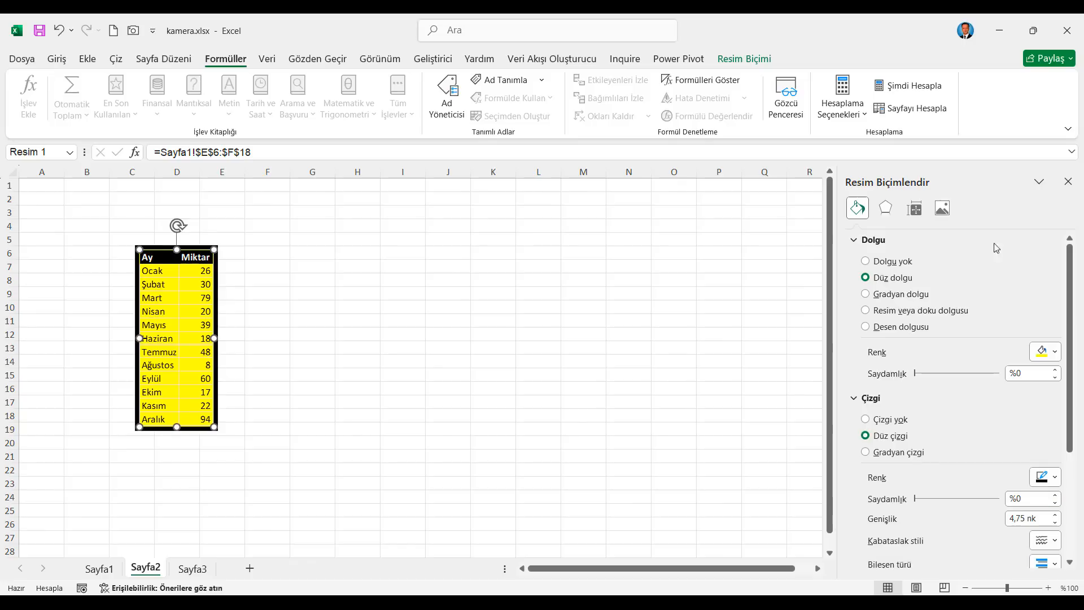
pyautogui.scroll(-1, 963, 469)
# Step: Apply the outer shadow preset cast toward the bottom left to the table picture
pyautogui.click(885, 209)
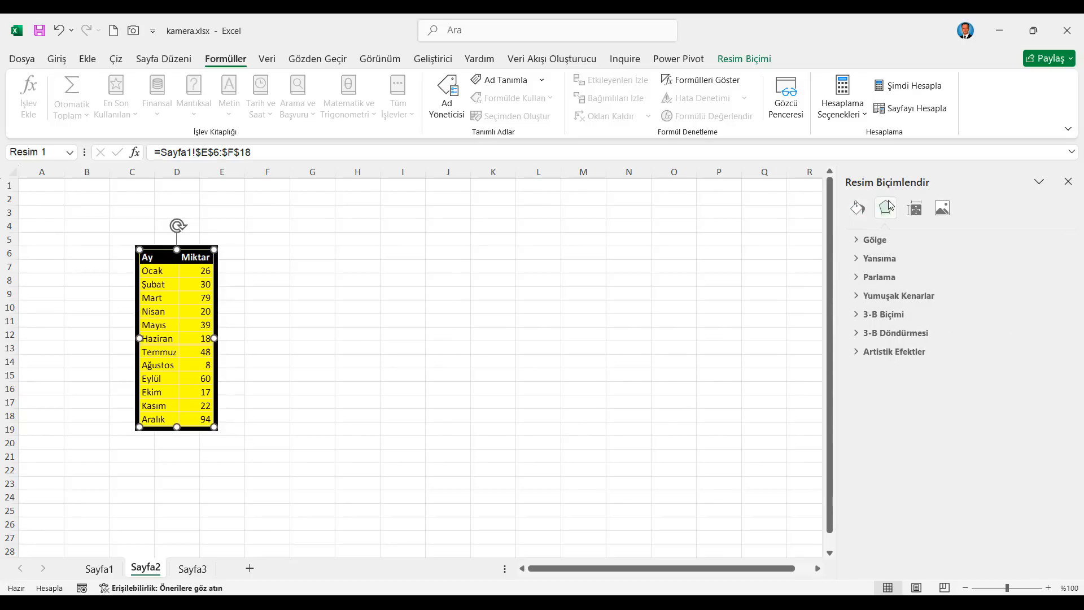
pyautogui.click(858, 242)
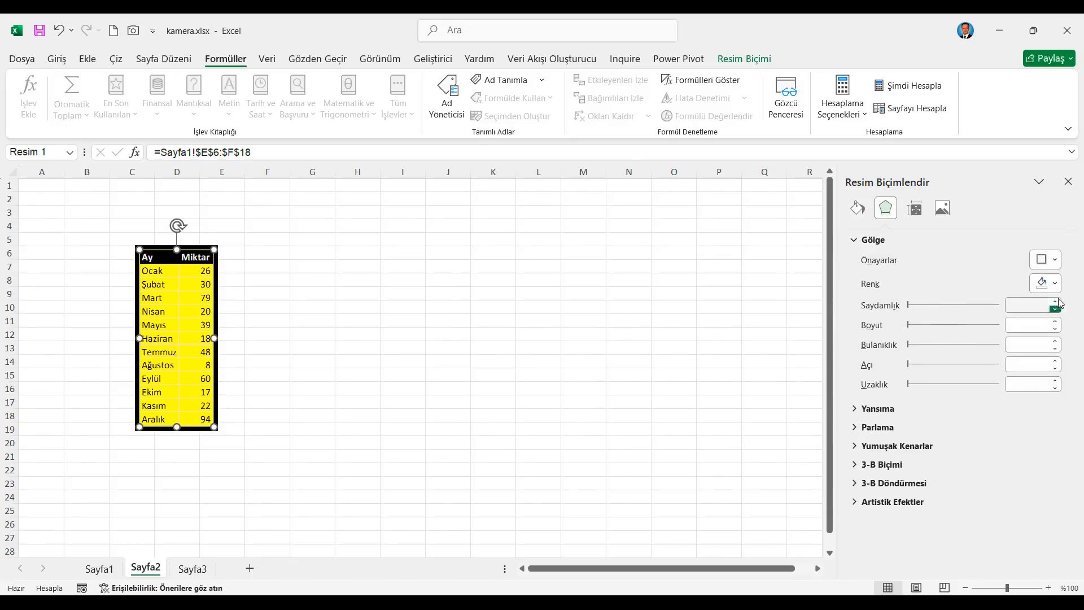
pyautogui.click(1054, 260)
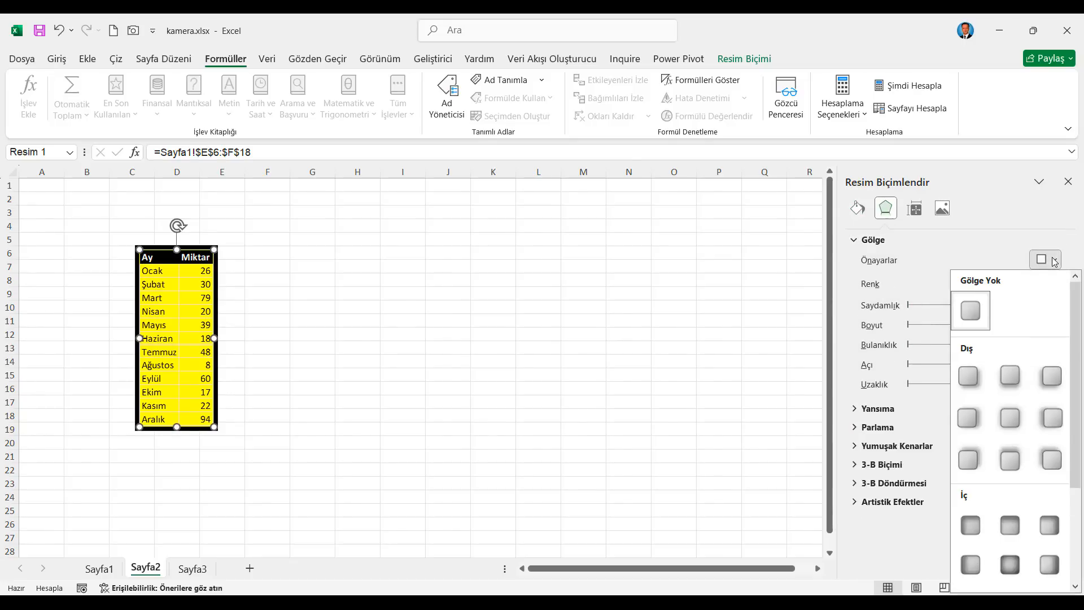
pyautogui.click(1053, 379)
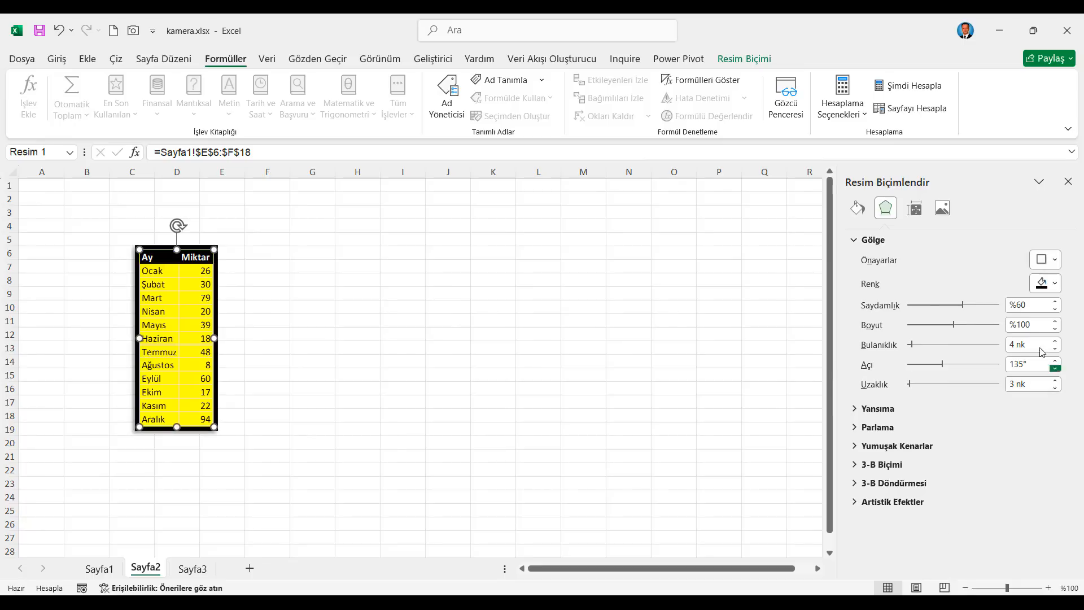
# Step: Apply a reflection preset with %50 transparency, %56 size and 8 nk distance to the table picture
pyautogui.click(875, 408)
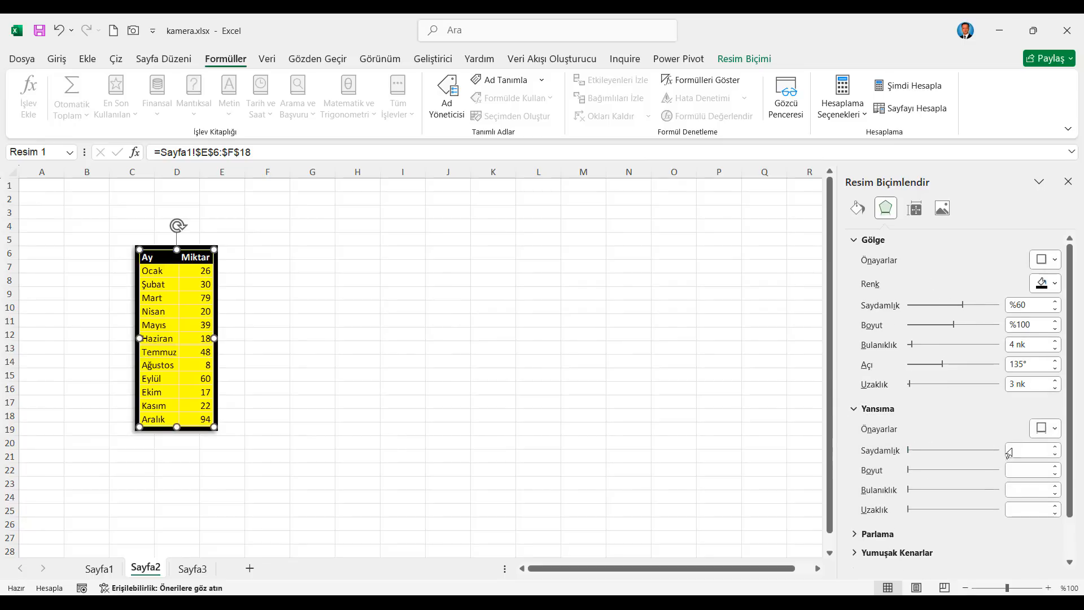
pyautogui.click(1058, 429)
pyautogui.click(1013, 385)
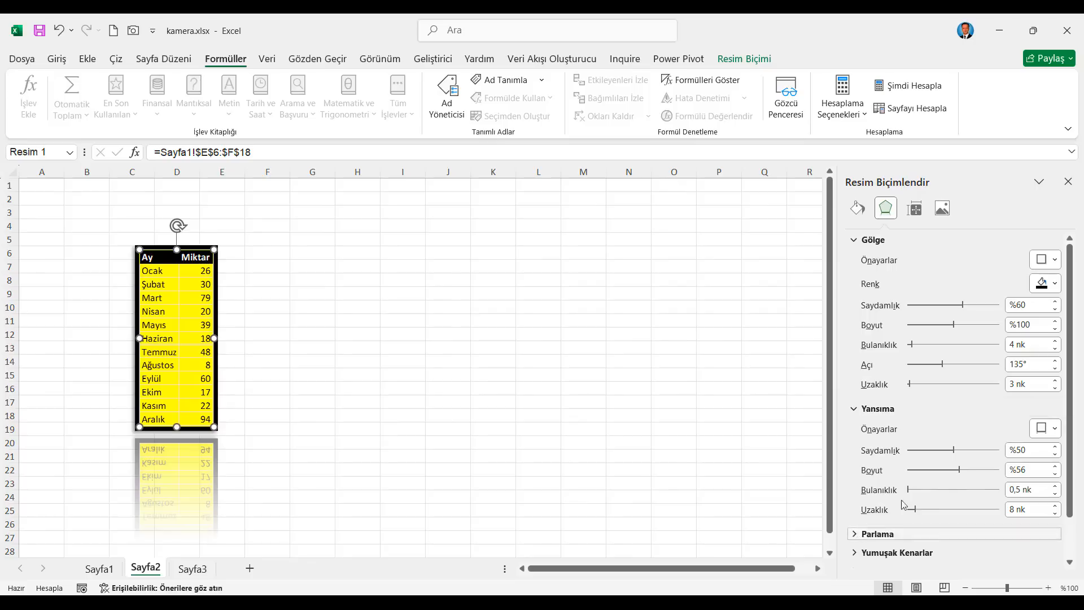
# Step: Apply the yellow 18 nk glow preset to the table picture
pyautogui.click(862, 534)
pyautogui.click(1048, 416)
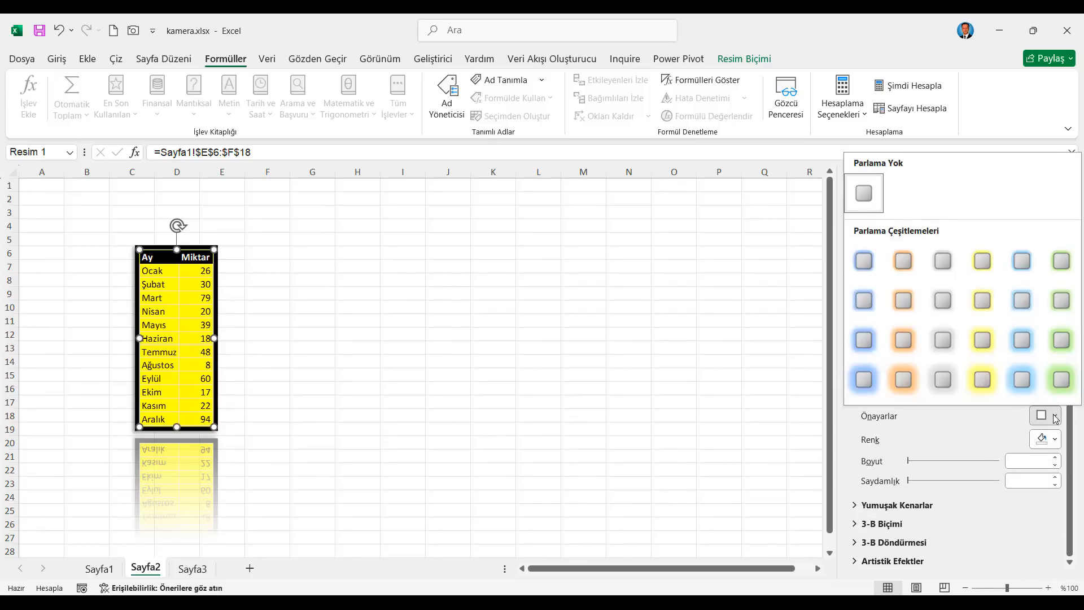
pyautogui.click(983, 380)
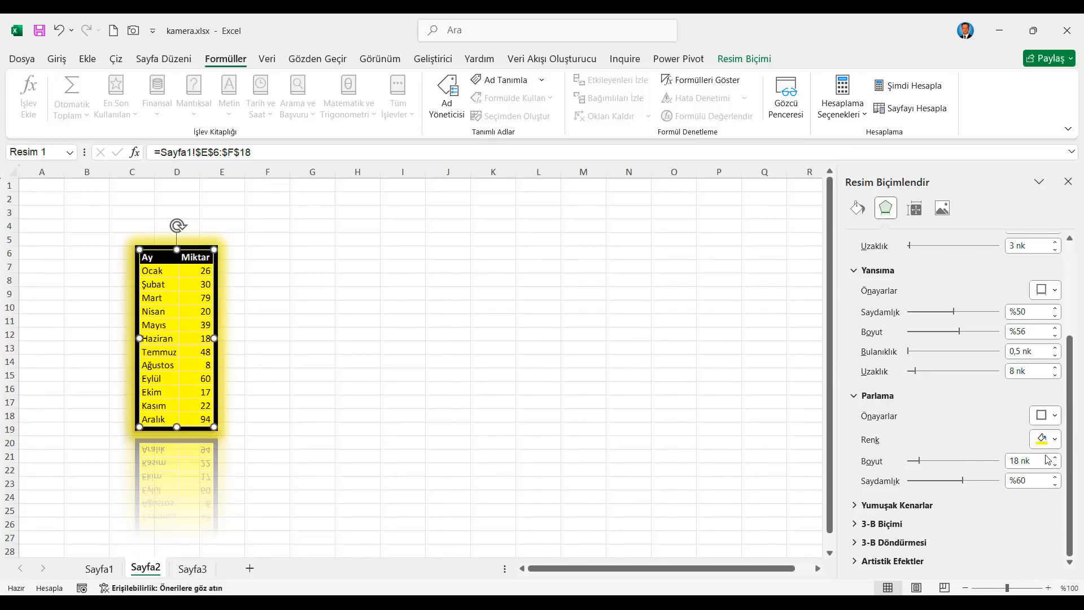
# Step: Change the picture's glow color to the standard orange
pyautogui.click(1057, 440)
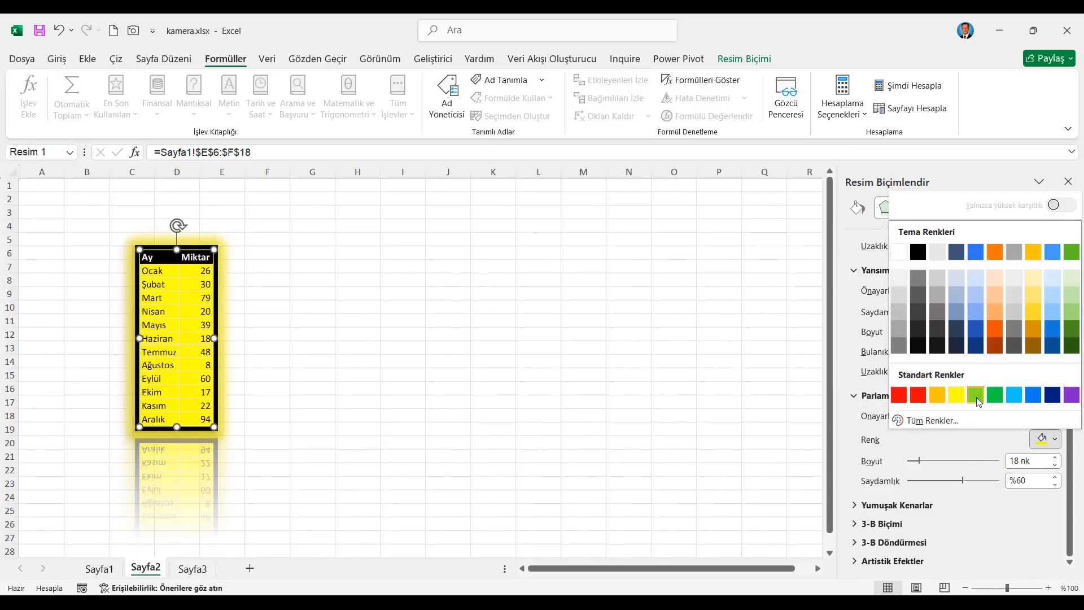
pyautogui.click(1056, 444)
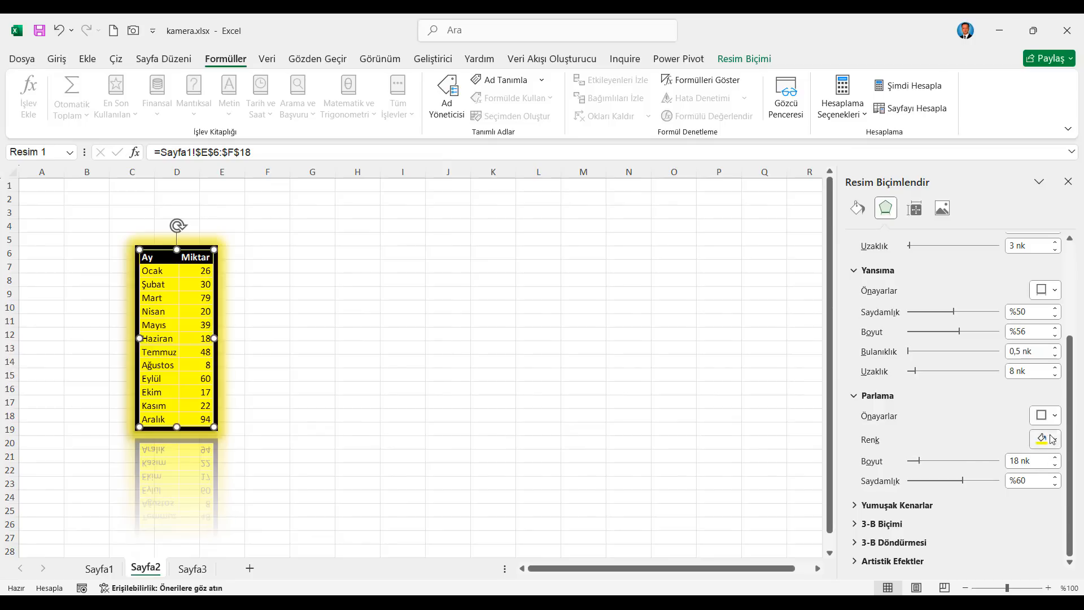
pyautogui.click(1056, 440)
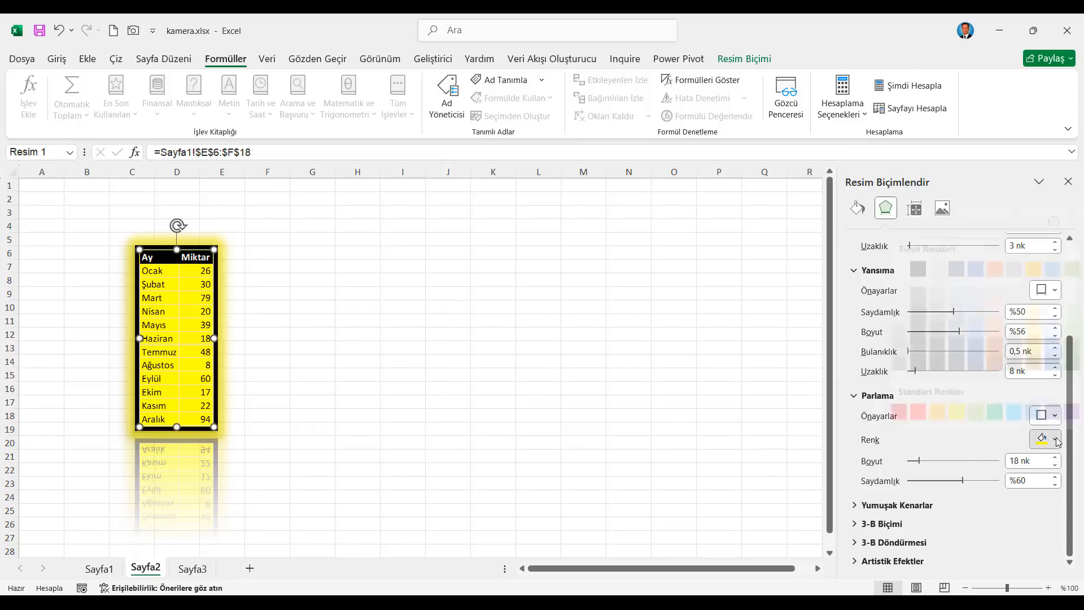
pyautogui.click(939, 397)
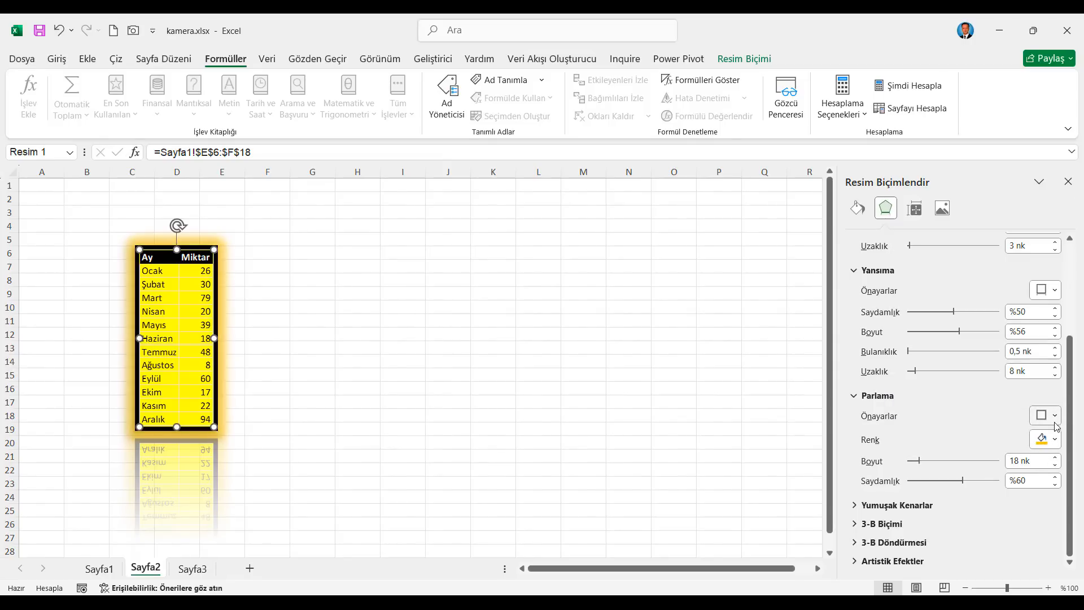
# Step: Apply the blue 18 nk glow preset to the table picture
pyautogui.click(1054, 416)
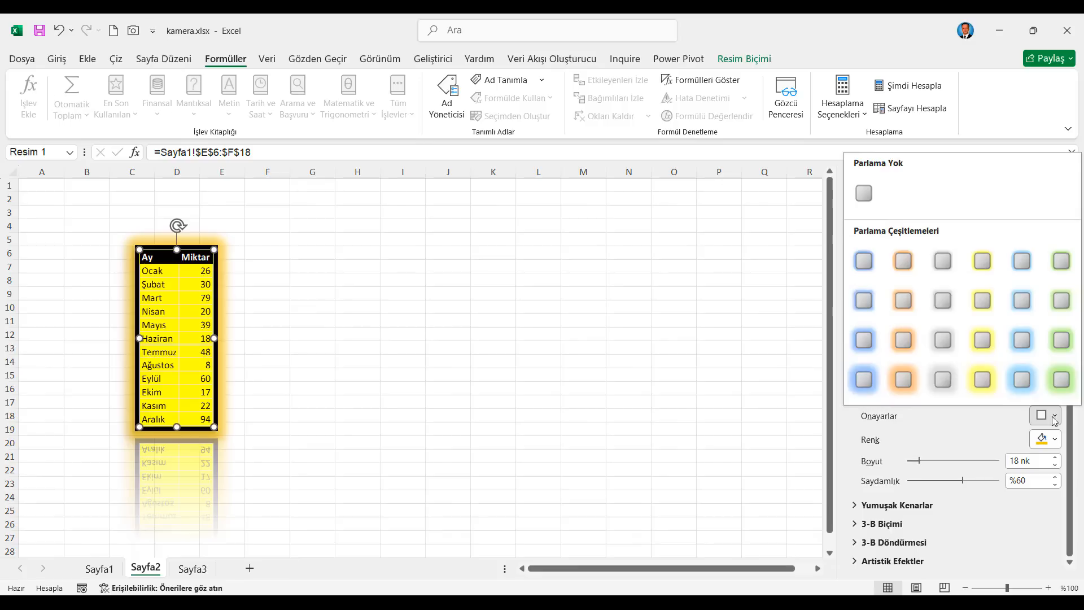
pyautogui.click(875, 386)
# Step: Apply the 5 nk soft edges preset (Yumuşak Kenarlar) to the table picture
pyautogui.click(898, 505)
pyautogui.scroll(-2, 1013, 478)
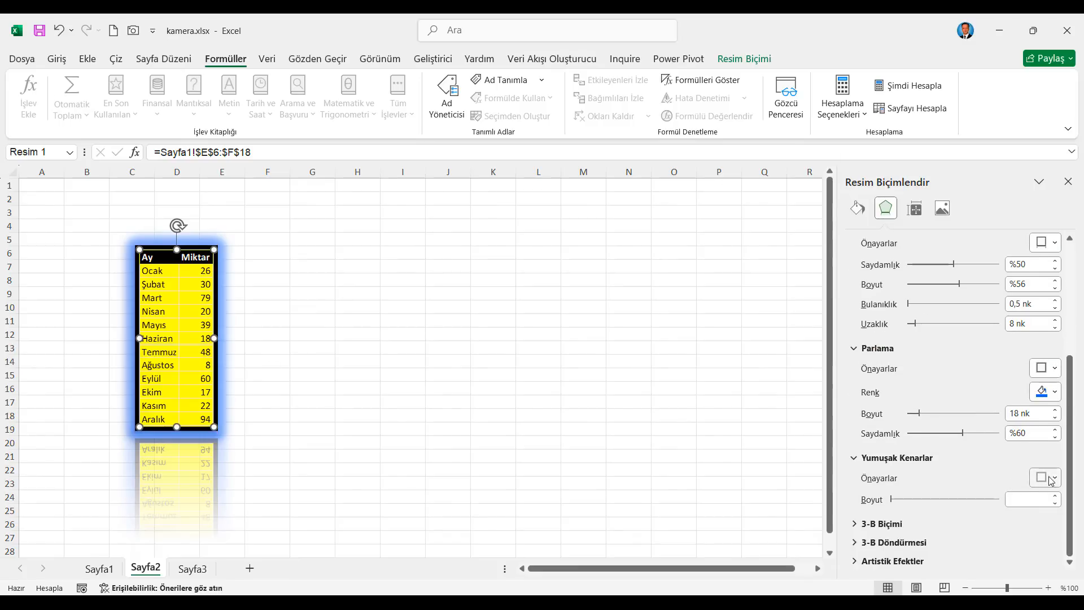
pyautogui.click(1046, 478)
pyautogui.click(1035, 403)
# Step: Apply the last preset of the Eğim group as the picture's top bevel, giving 9 nk width and 6 nk height
pyautogui.click(868, 524)
pyautogui.scroll(-5, 1026, 467)
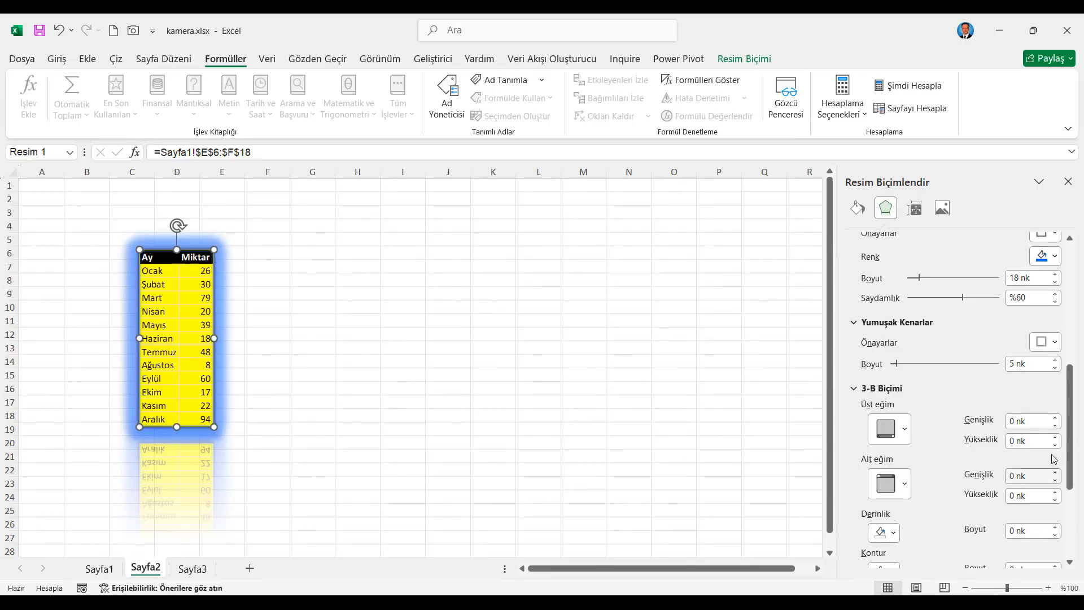
pyautogui.click(906, 429)
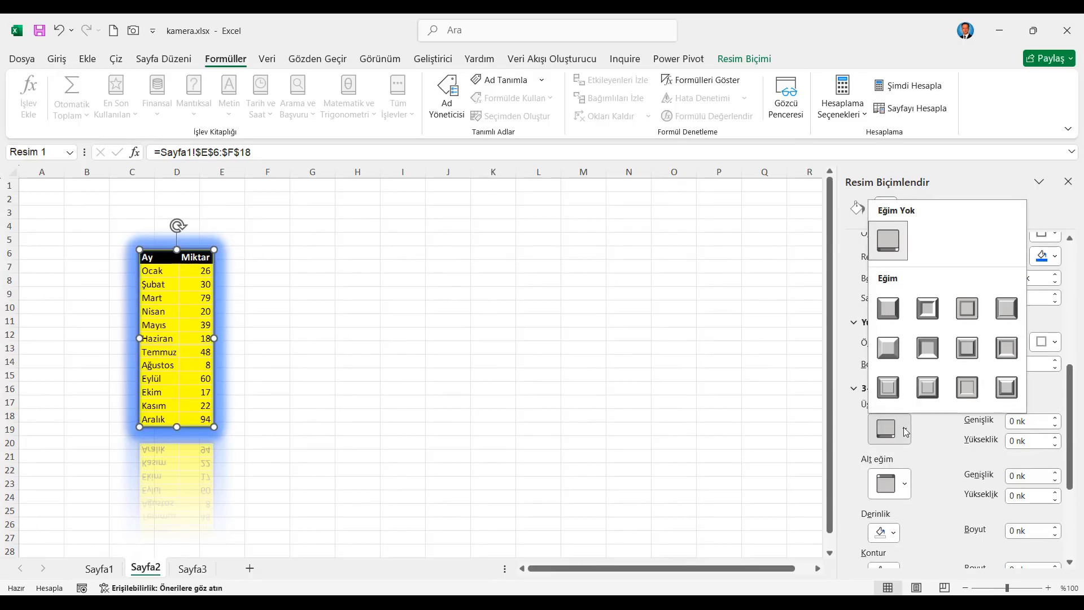
pyautogui.click(1007, 388)
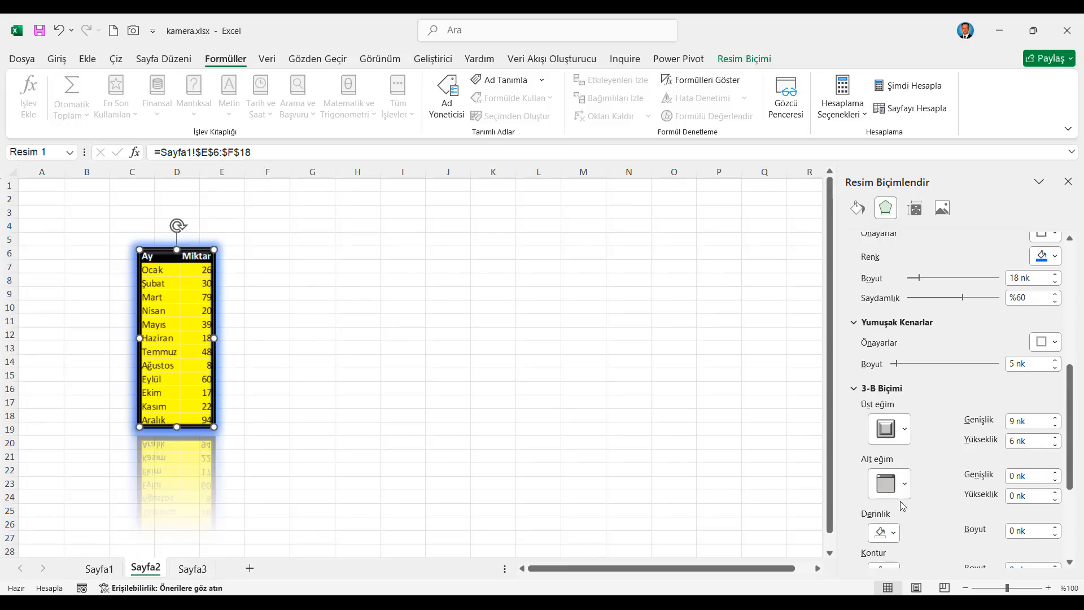
# Step: Try the first Özel Efekt material and the first Standart material on the table picture
pyautogui.scroll(-3, 909, 485)
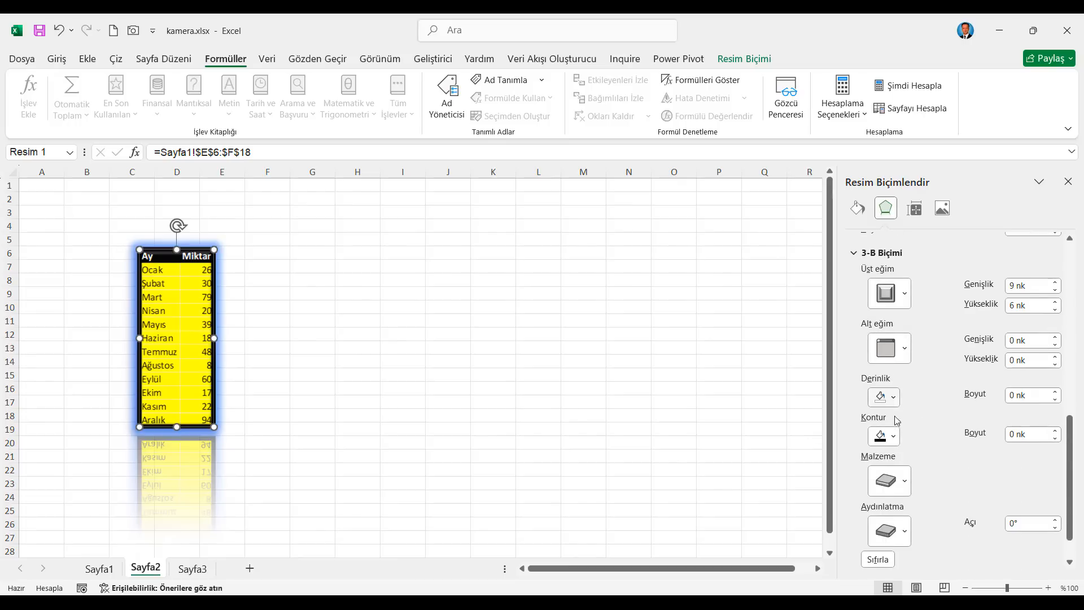
pyautogui.click(903, 476)
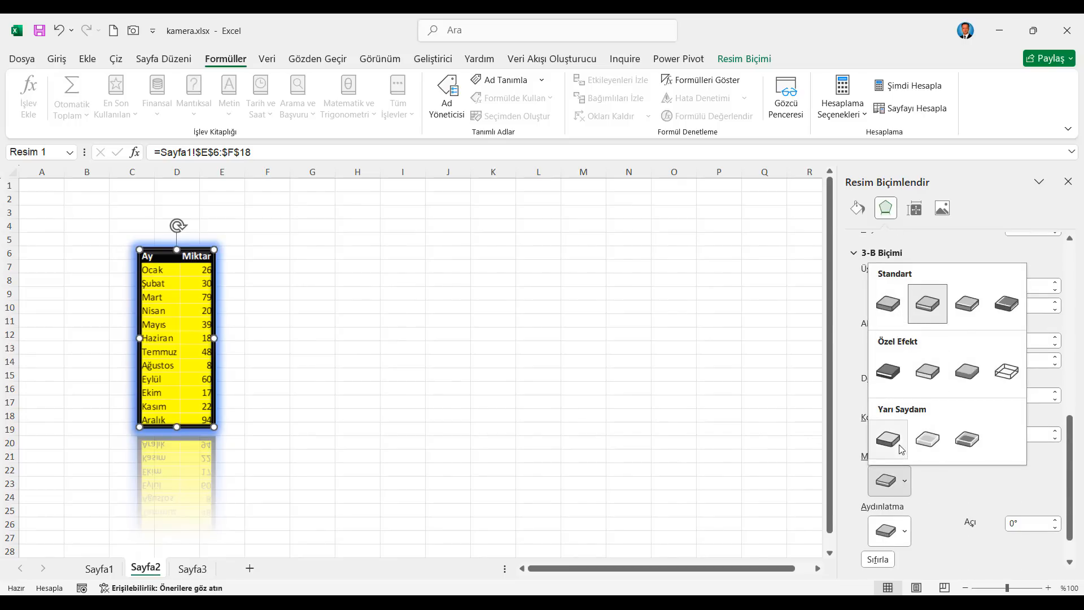
pyautogui.click(889, 371)
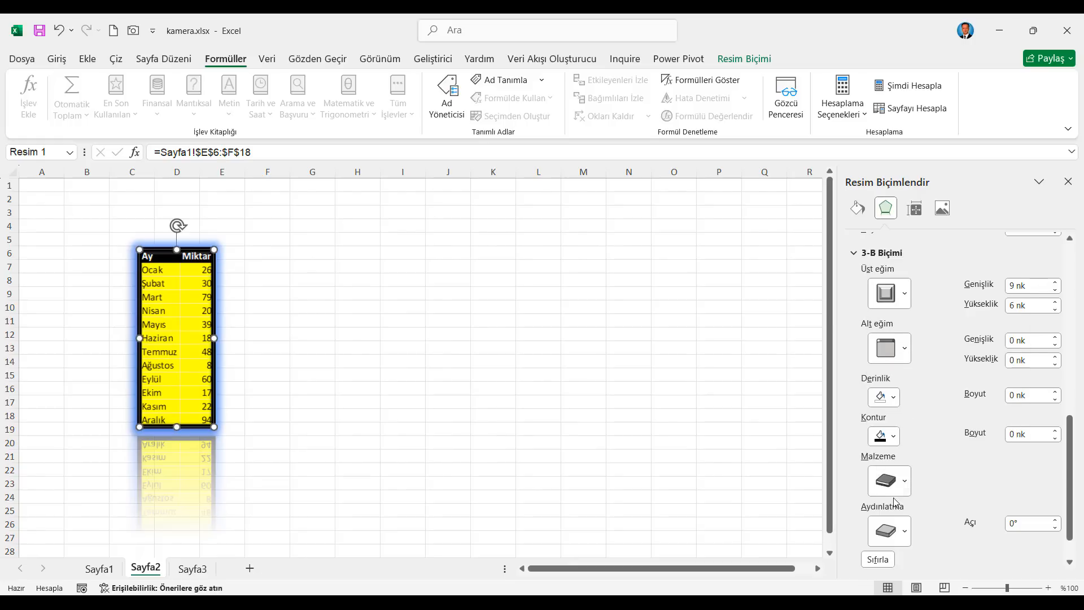
pyautogui.click(905, 482)
pyautogui.click(898, 310)
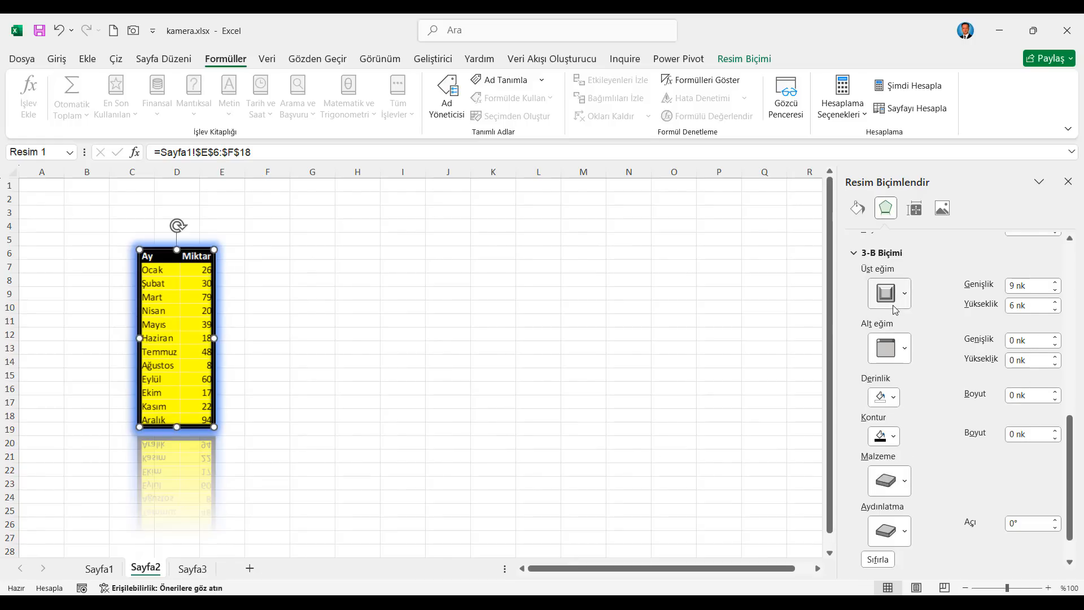
# Step: Set the picture's 3-B material to the fourth Standart option
pyautogui.click(906, 483)
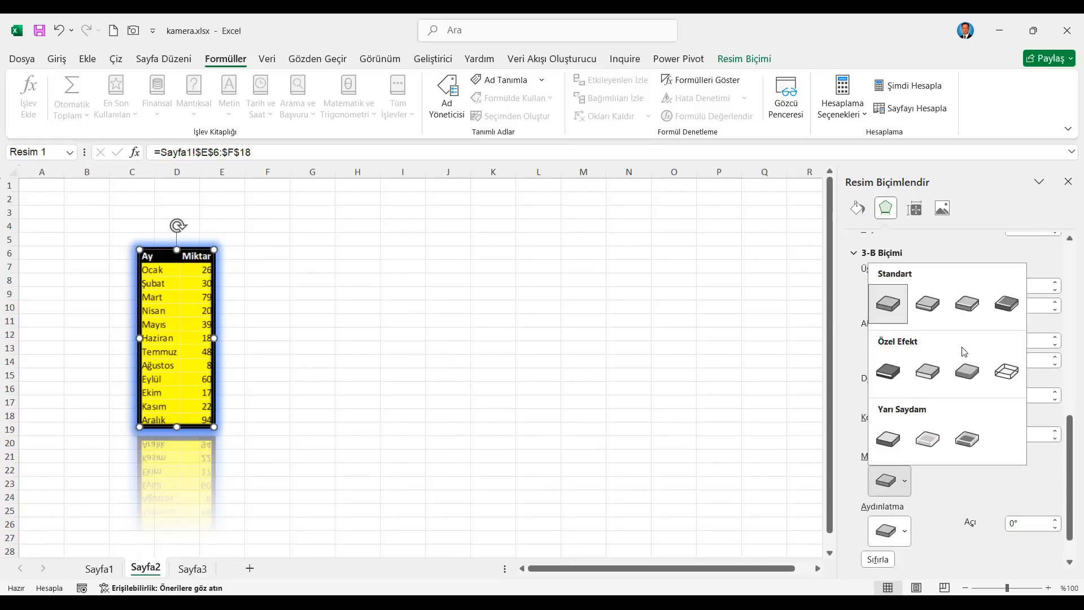
pyautogui.click(1007, 305)
# Step: Try the first and last Paralel presets and the first Perspektif preset as the picture's 3-B rotation
pyautogui.scroll(-2, 944, 469)
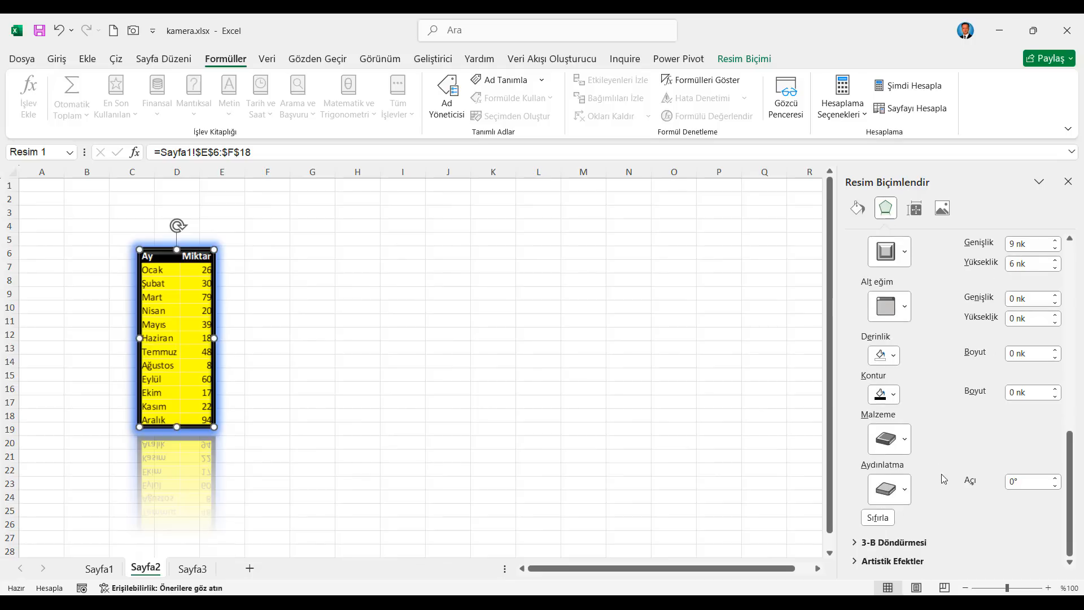
pyautogui.click(856, 543)
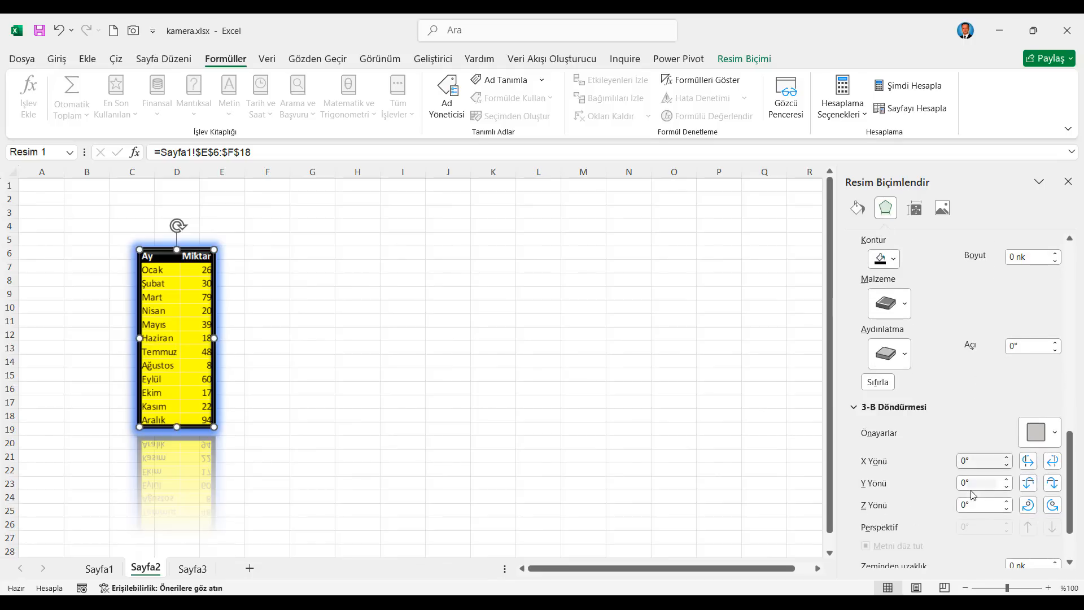
pyautogui.click(1056, 430)
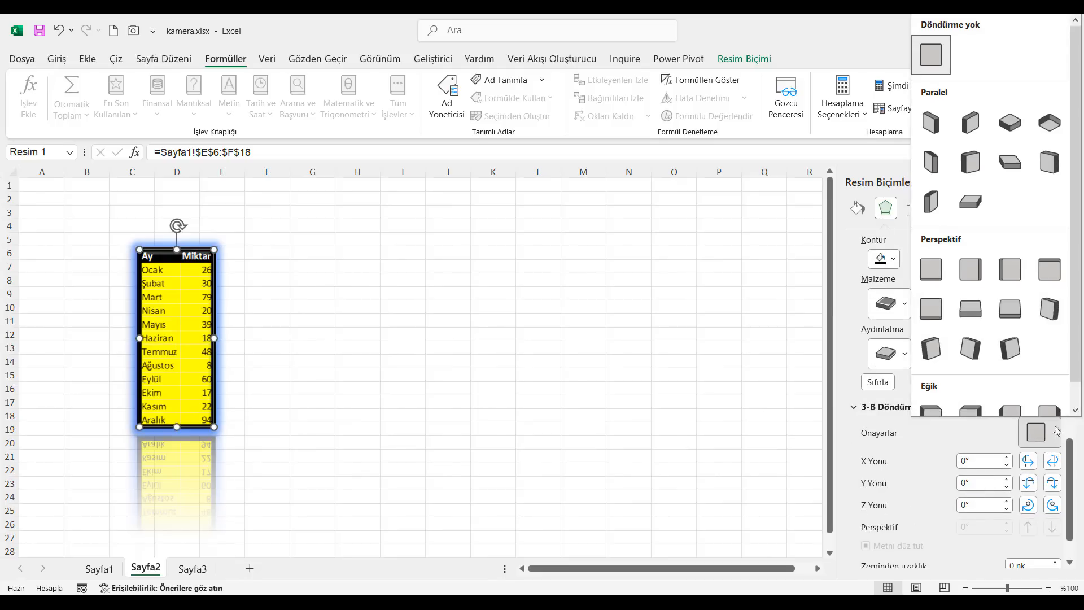
pyautogui.click(933, 125)
pyautogui.click(1056, 432)
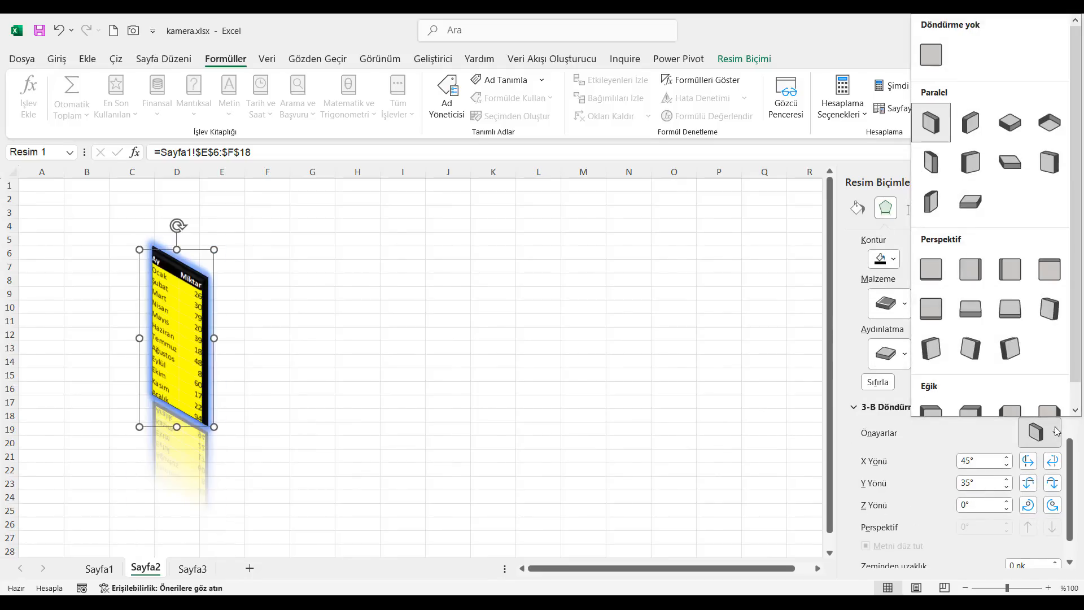
pyautogui.click(971, 201)
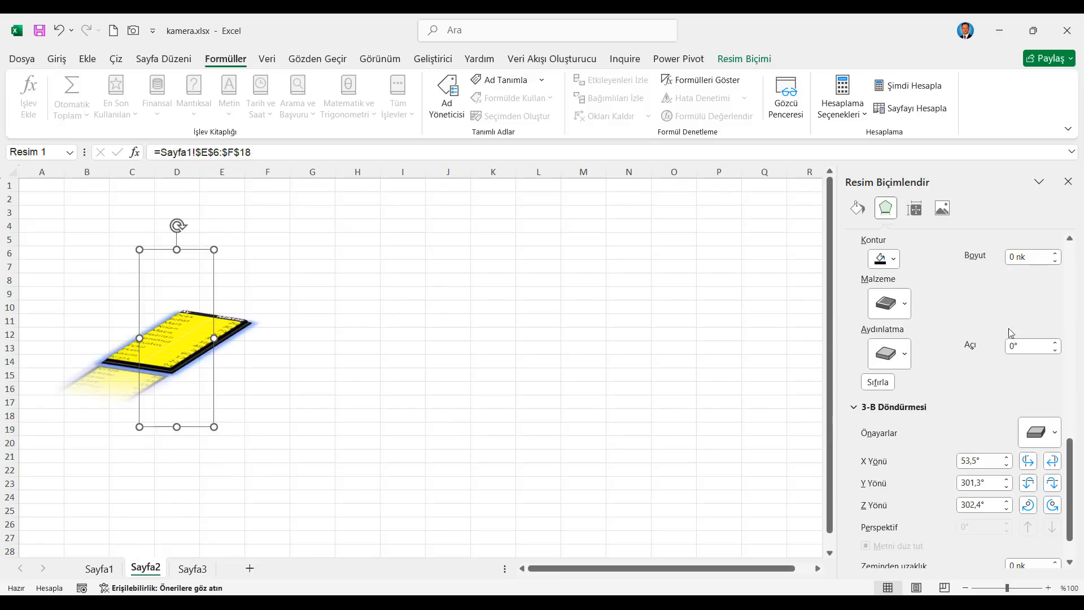
pyautogui.click(1054, 433)
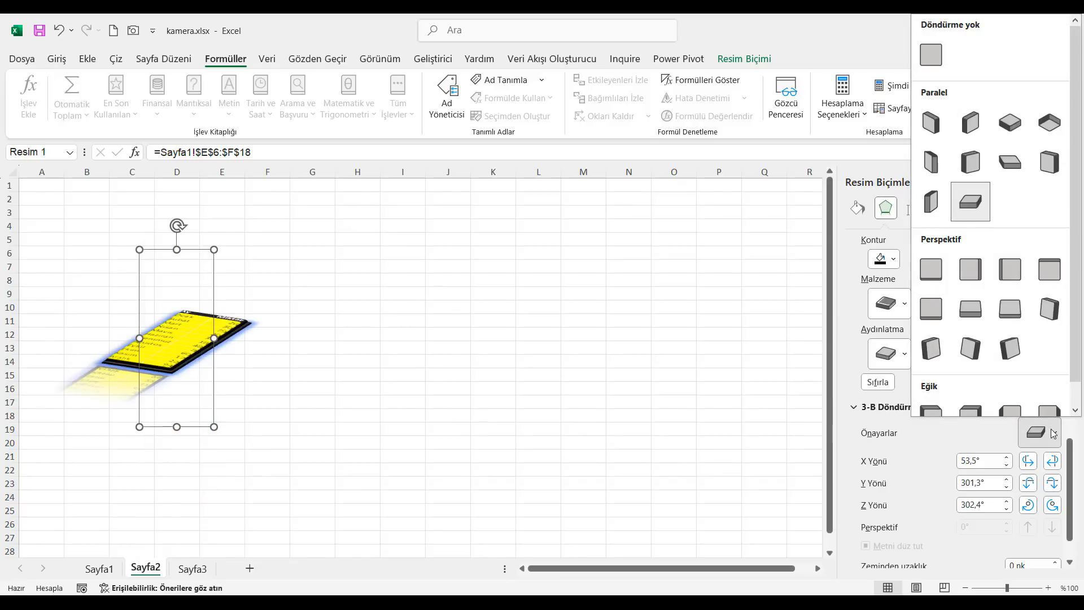
pyautogui.click(936, 274)
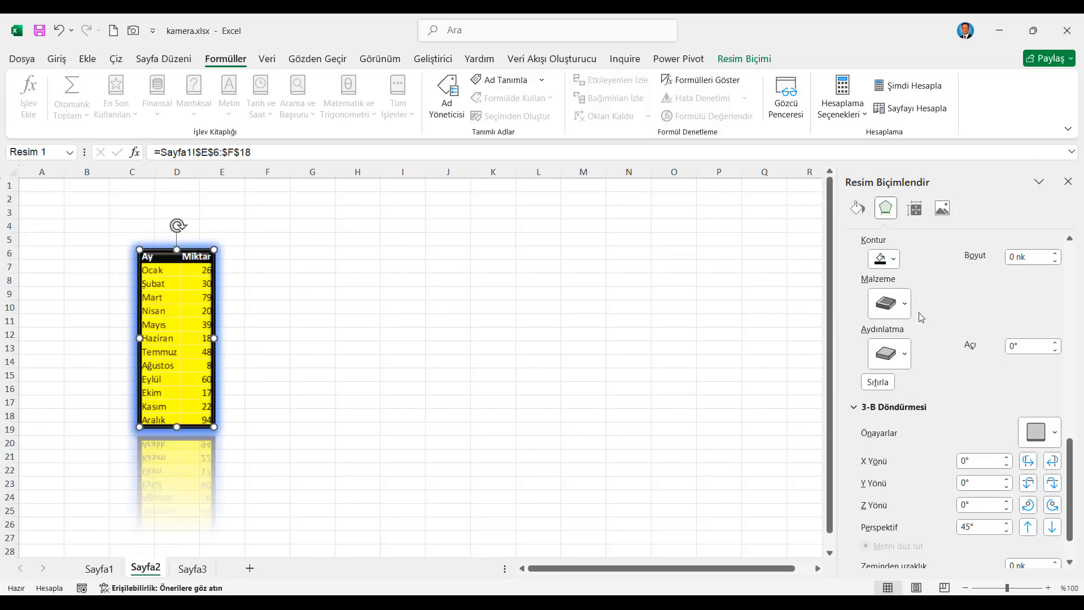
# Step: Apply the second Perspektif rotation preset to the picture, with a 20° X rotation and 45° perspective
pyautogui.click(1055, 433)
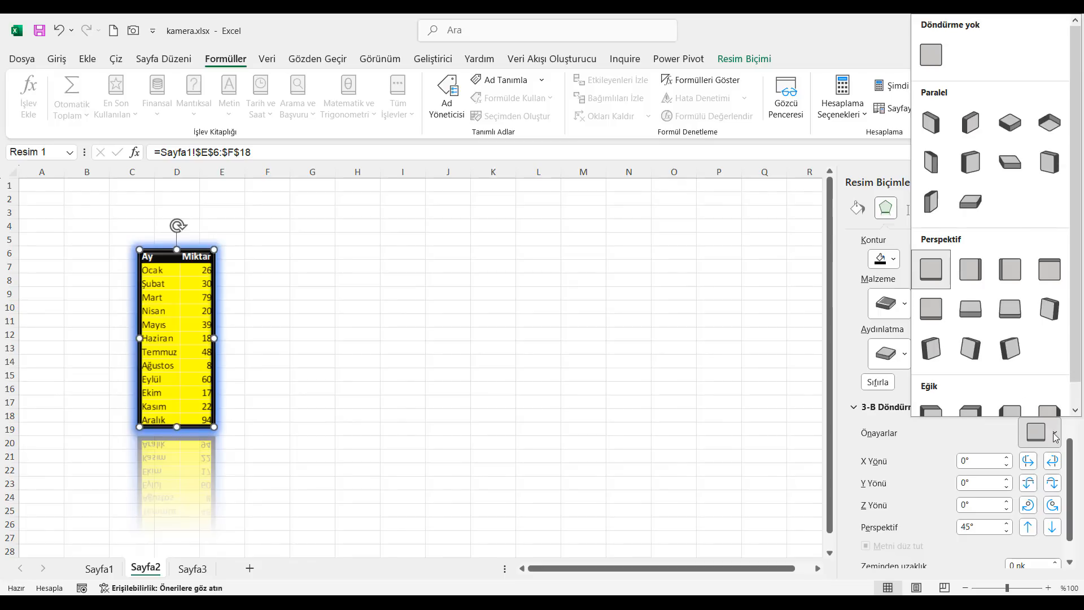
pyautogui.click(979, 275)
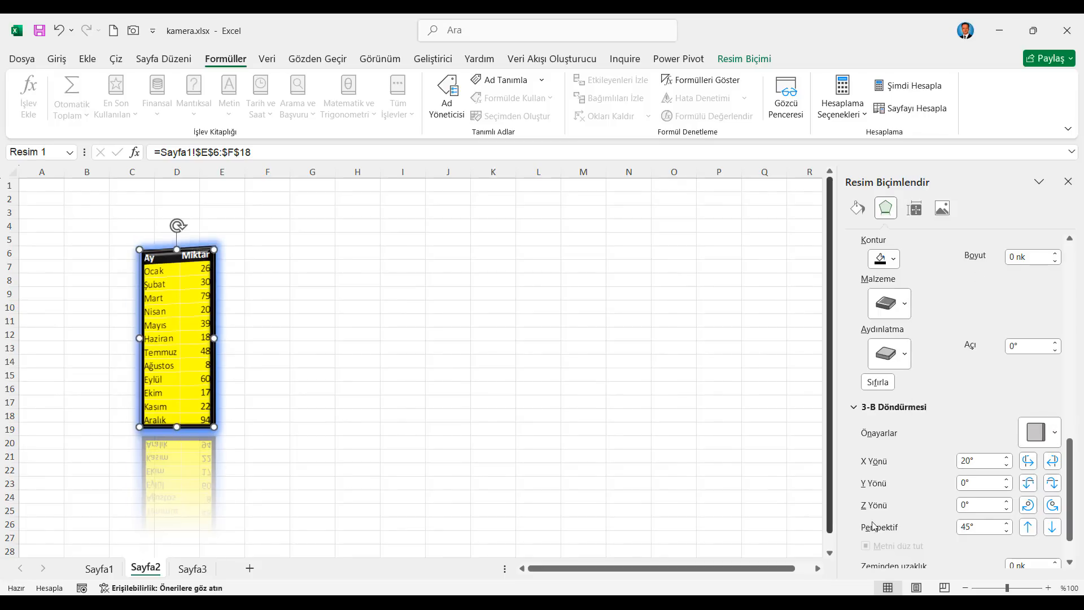
pyautogui.scroll(-2, 875, 525)
pyautogui.scroll(-2, 932, 525)
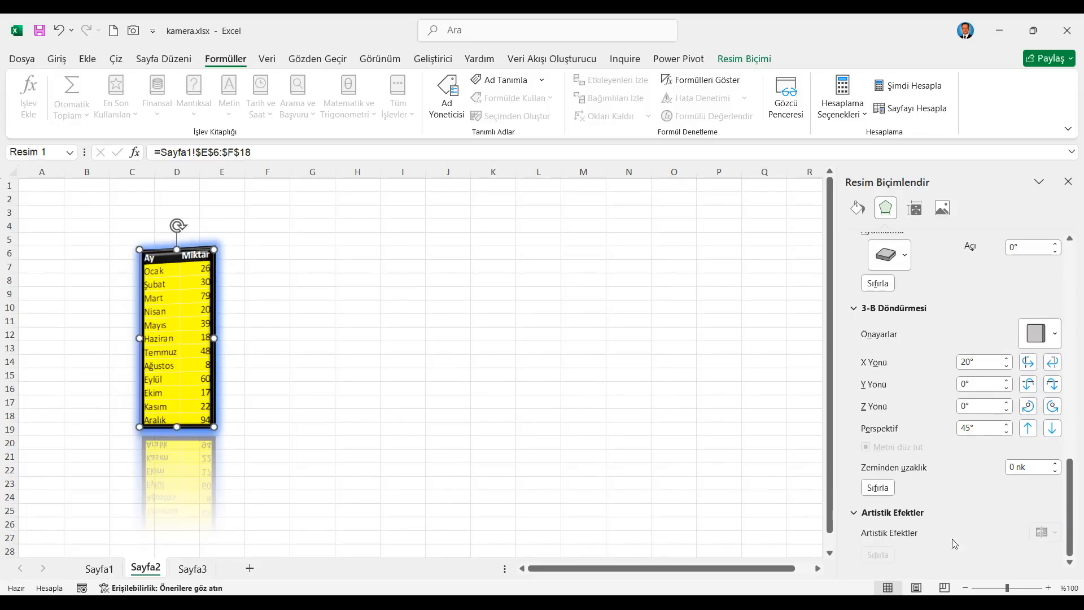
pyautogui.scroll(5, 946, 296)
# Step: Increase the table picture's height to 7,7 cm with its aspect ratio locked
pyautogui.click(914, 208)
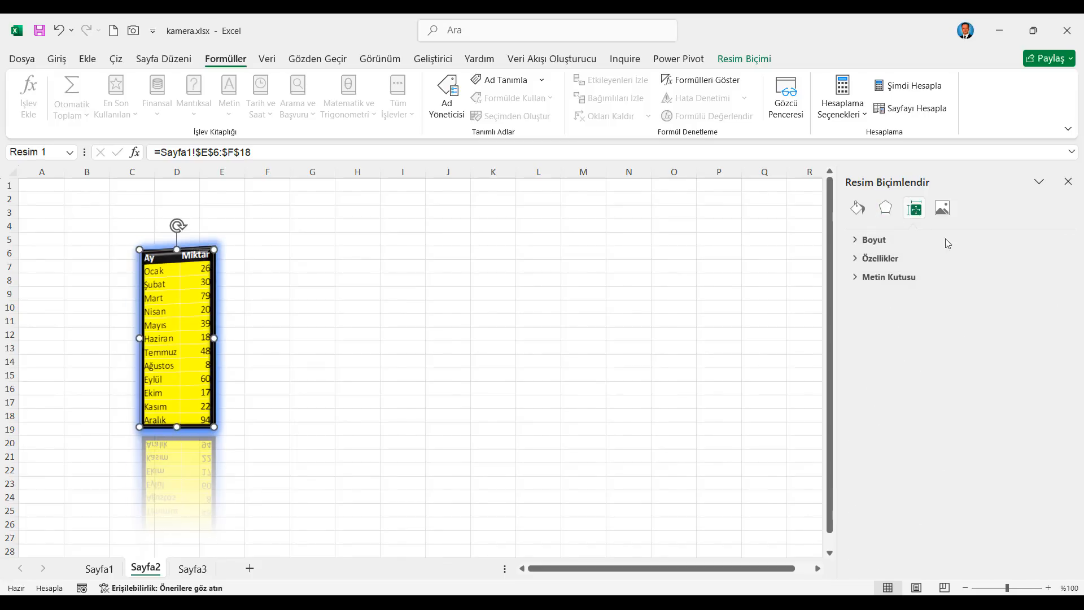
pyautogui.click(865, 240)
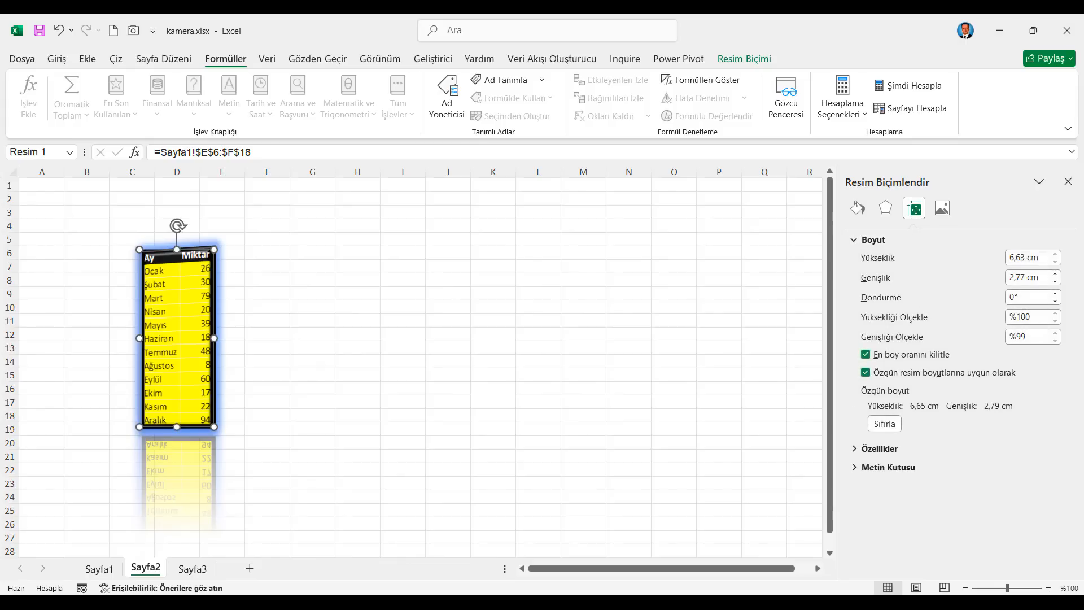
pyautogui.click(1055, 255)
pyautogui.click(1055, 254)
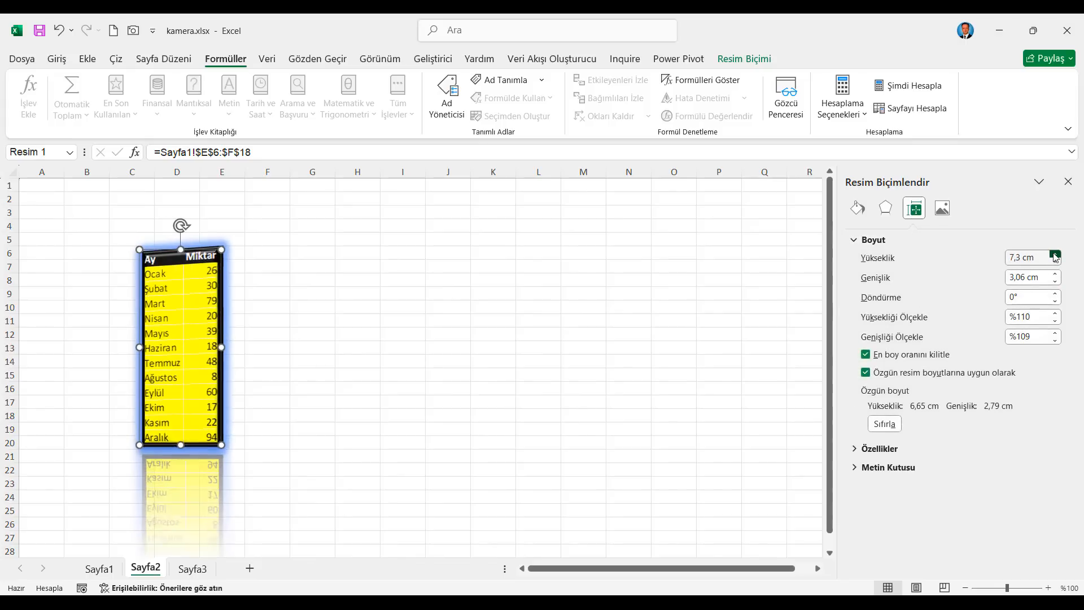
pyautogui.click(1055, 254)
pyautogui.click(887, 448)
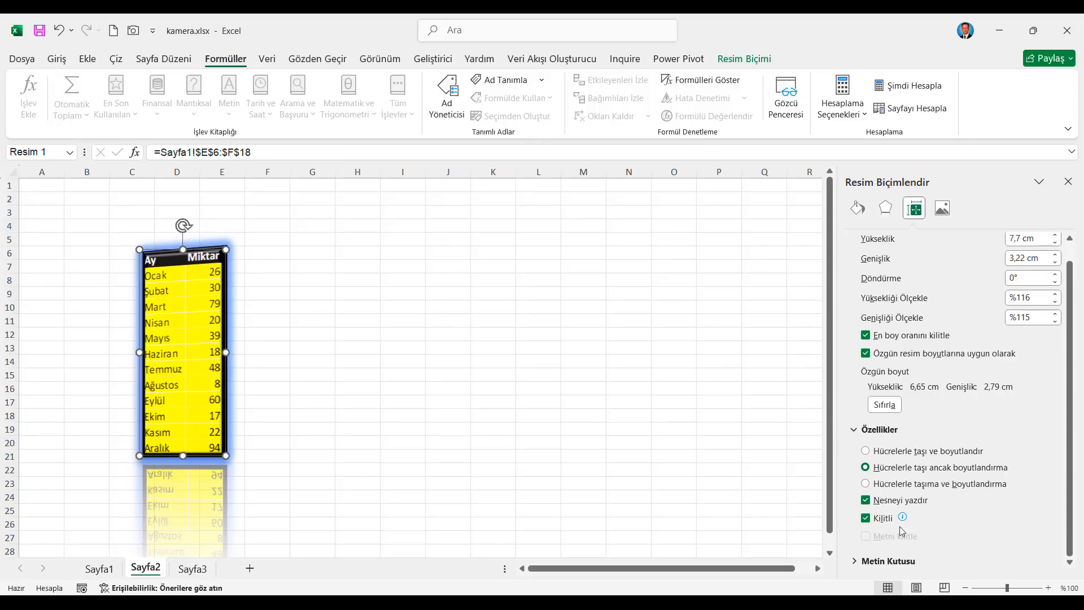
pyautogui.click(860, 562)
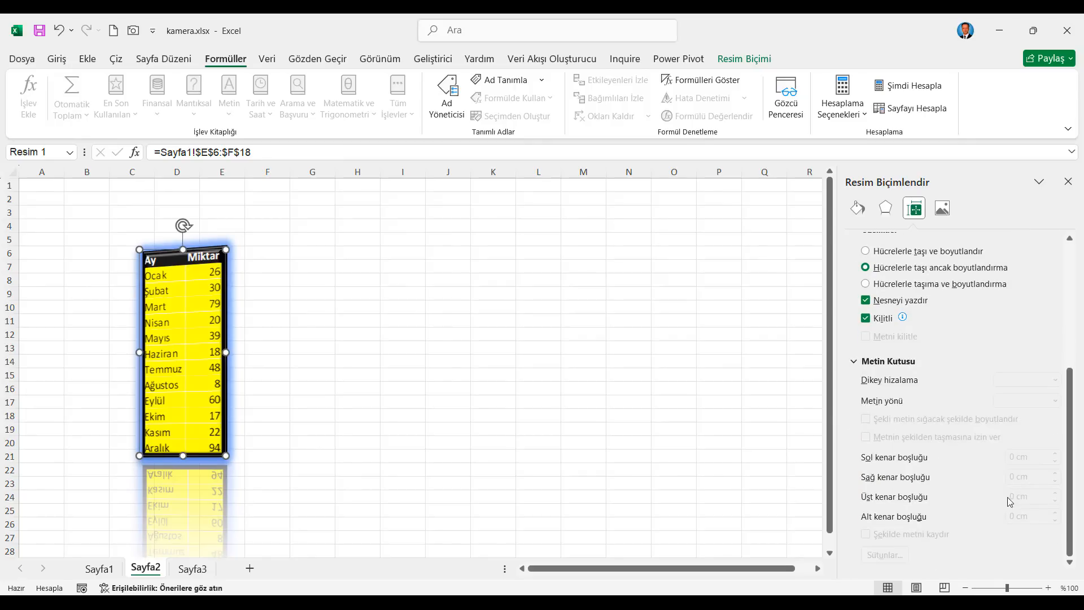
pyautogui.scroll(3, 983, 283)
# Step: Set the picture's brightness to %-30 and its contrast to %-60
pyautogui.click(945, 213)
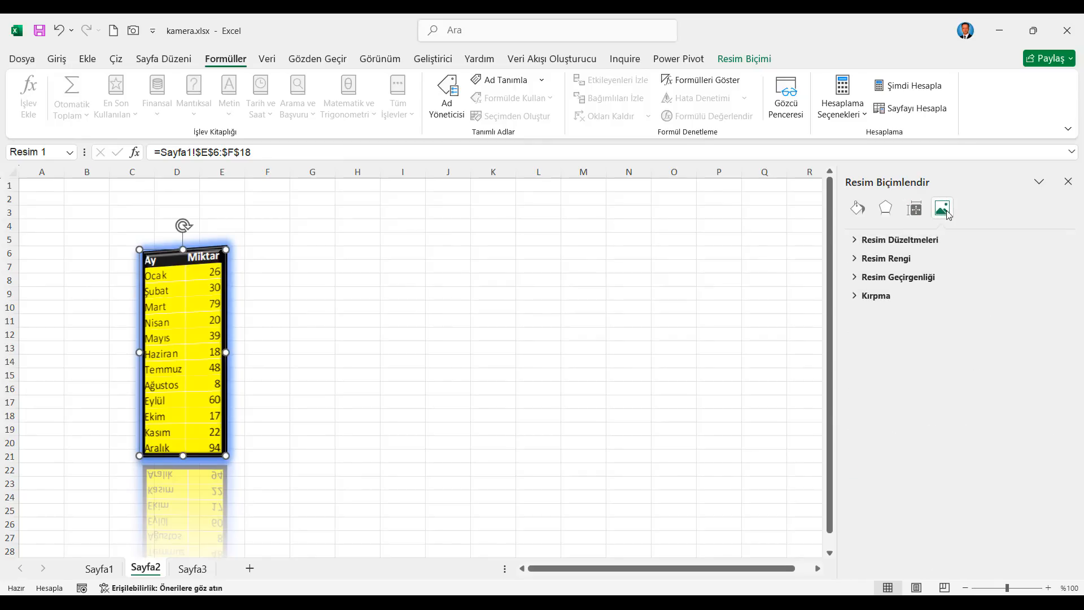
pyautogui.click(869, 238)
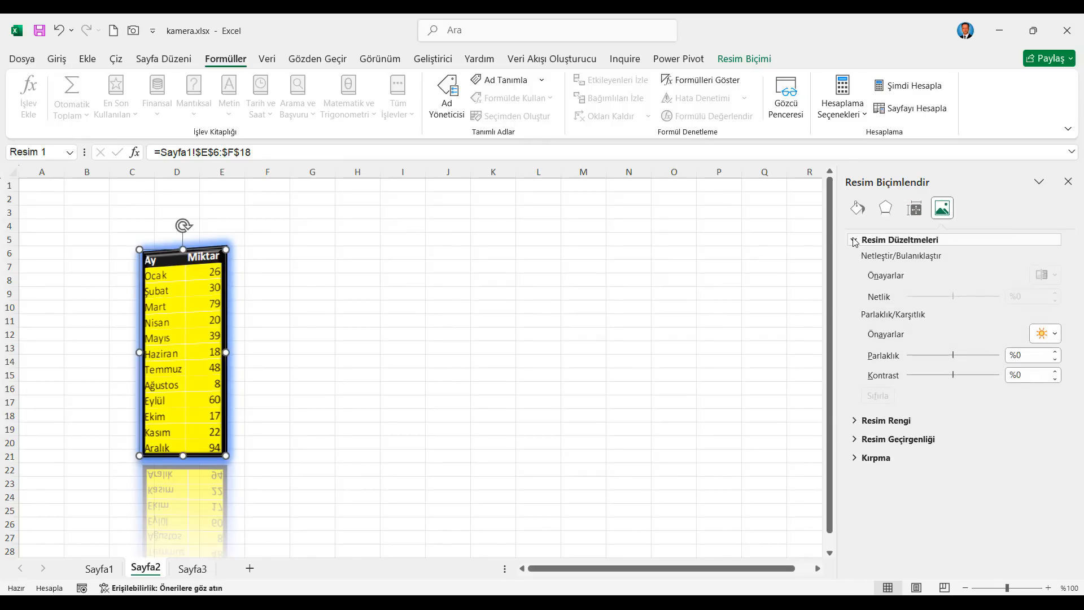
pyautogui.moveTo(954, 355); pyautogui.dragTo(927, 379)
# Step: Apply the %15 transparency preset to the table picture
pyautogui.click(853, 421)
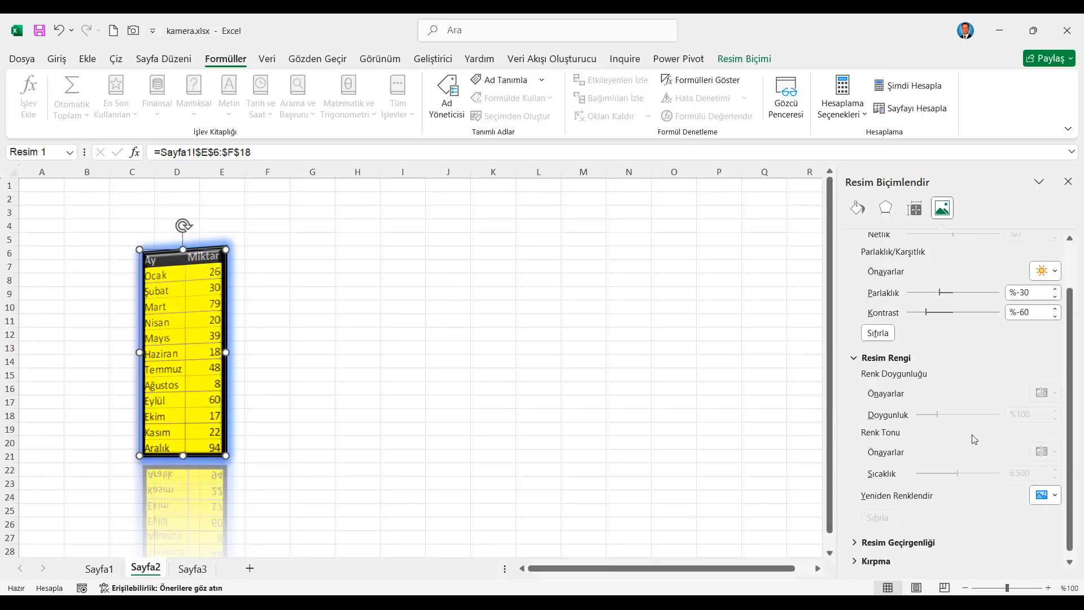
pyautogui.scroll(-2, 979, 459)
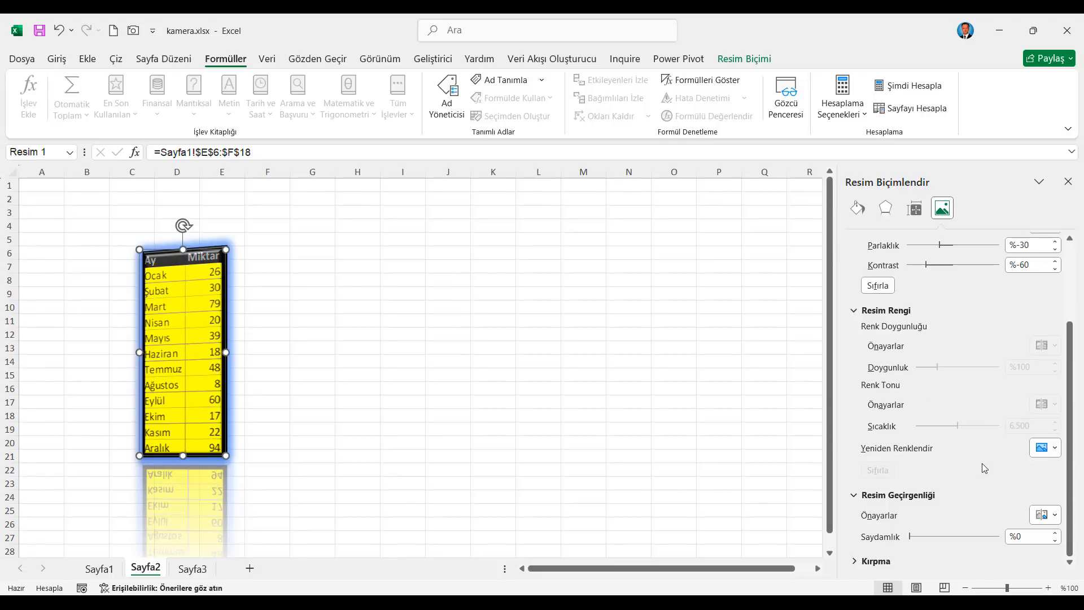
pyautogui.click(1056, 516)
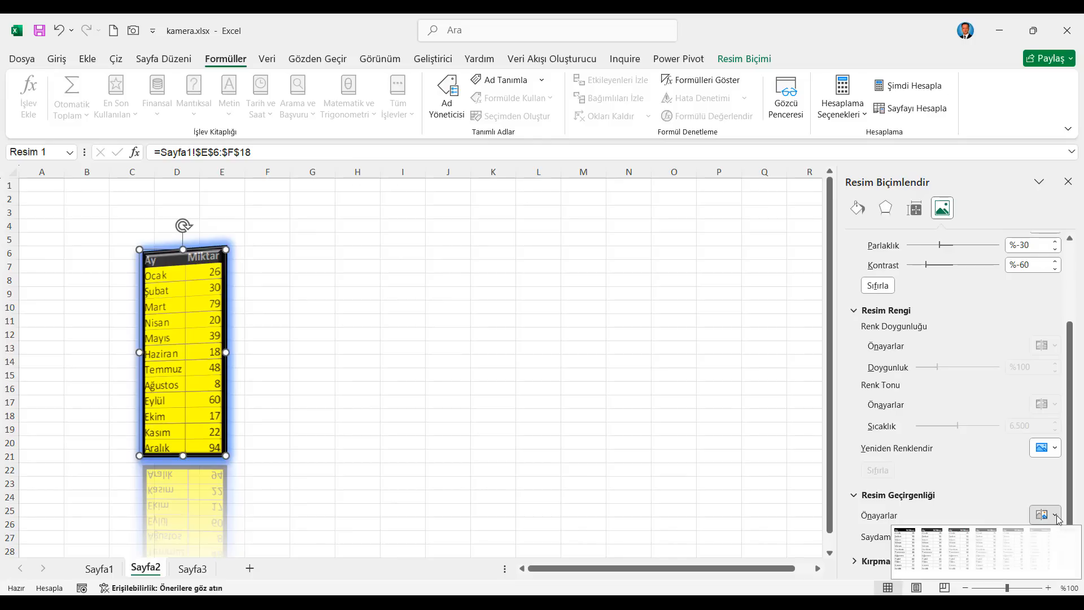
pyautogui.click(936, 551)
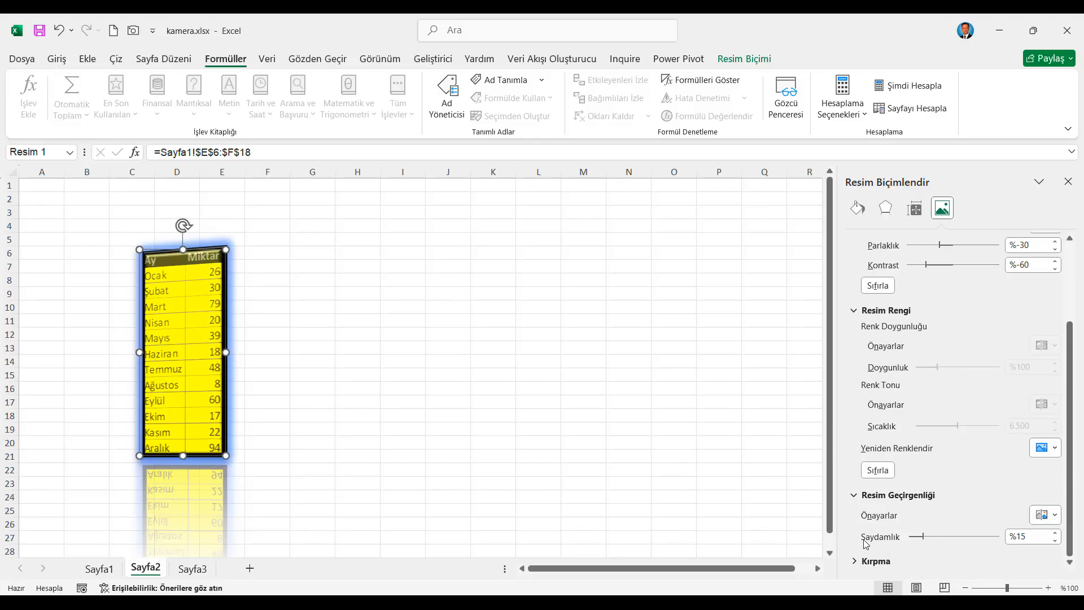
# Step: Look over the cropping options and close the Resim Biçimlendir pane
pyautogui.click(854, 561)
pyautogui.scroll(-1, 991, 503)
pyautogui.scroll(4, 976, 412)
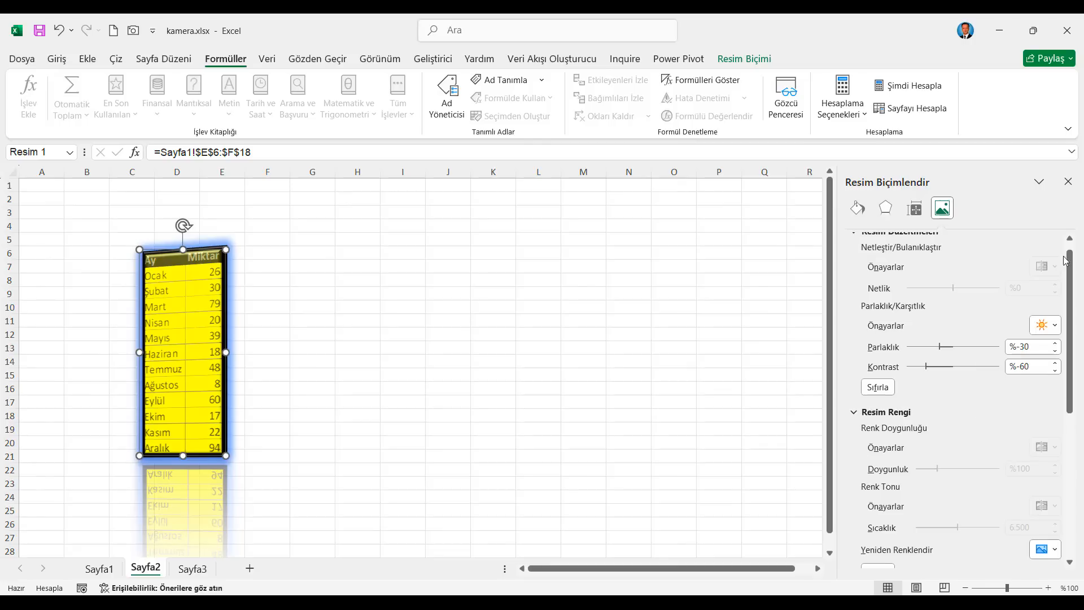
pyautogui.click(1069, 182)
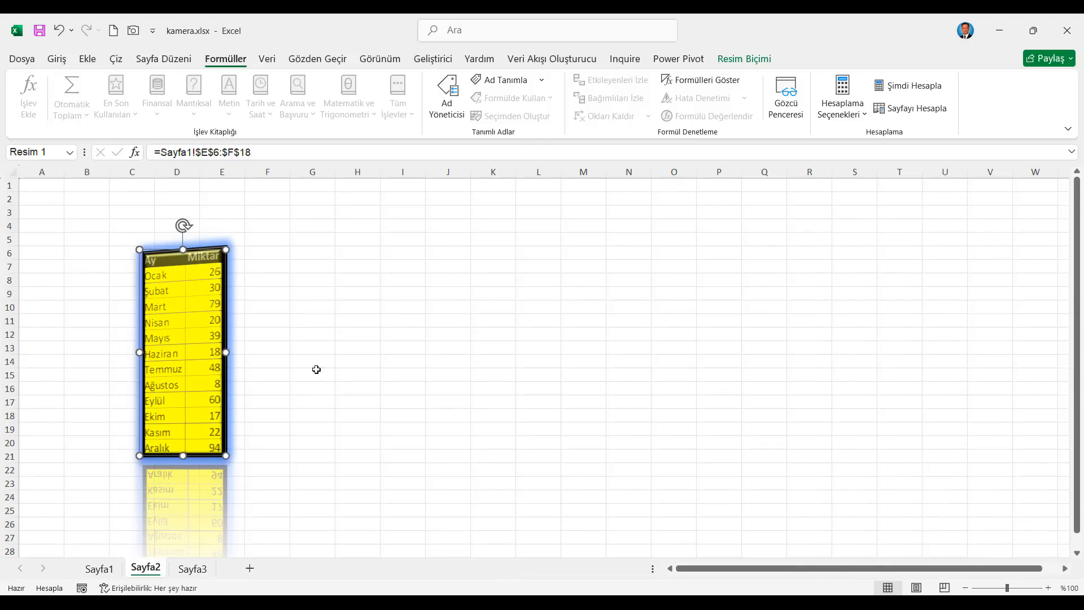
# Step: Convert the linked table picture on Sayfa2 into a Microsoft Office drawing object
pyautogui.rightClick(201, 334)
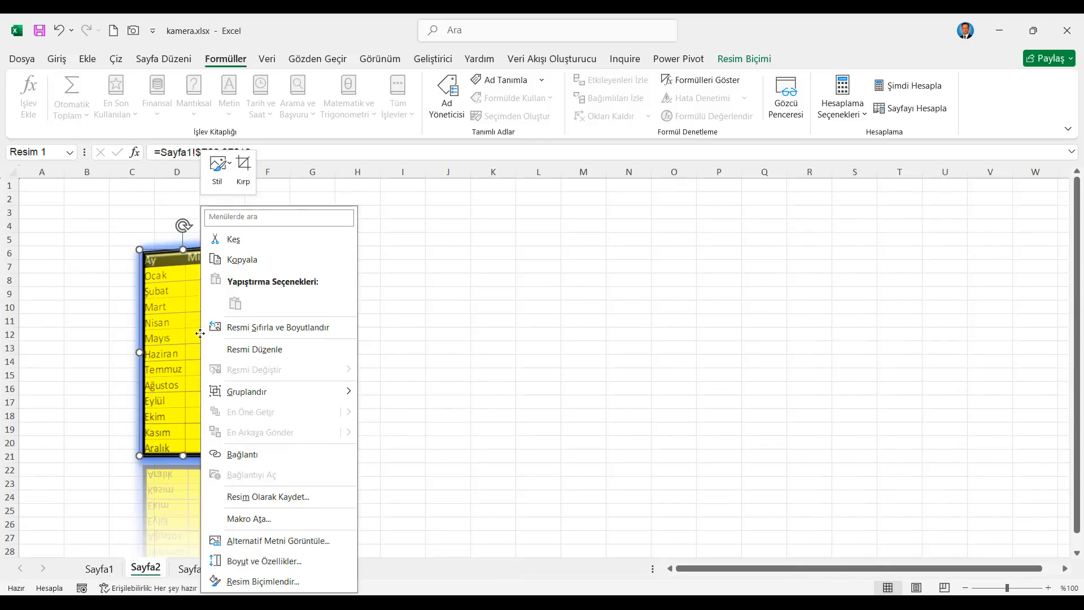
pyautogui.click(255, 350)
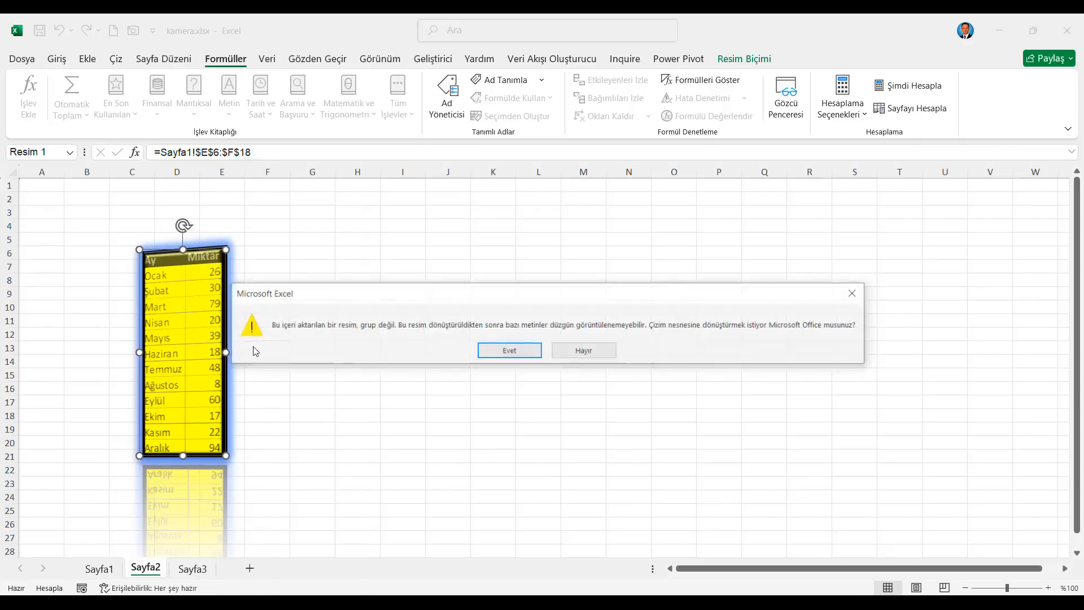
pyautogui.click(511, 352)
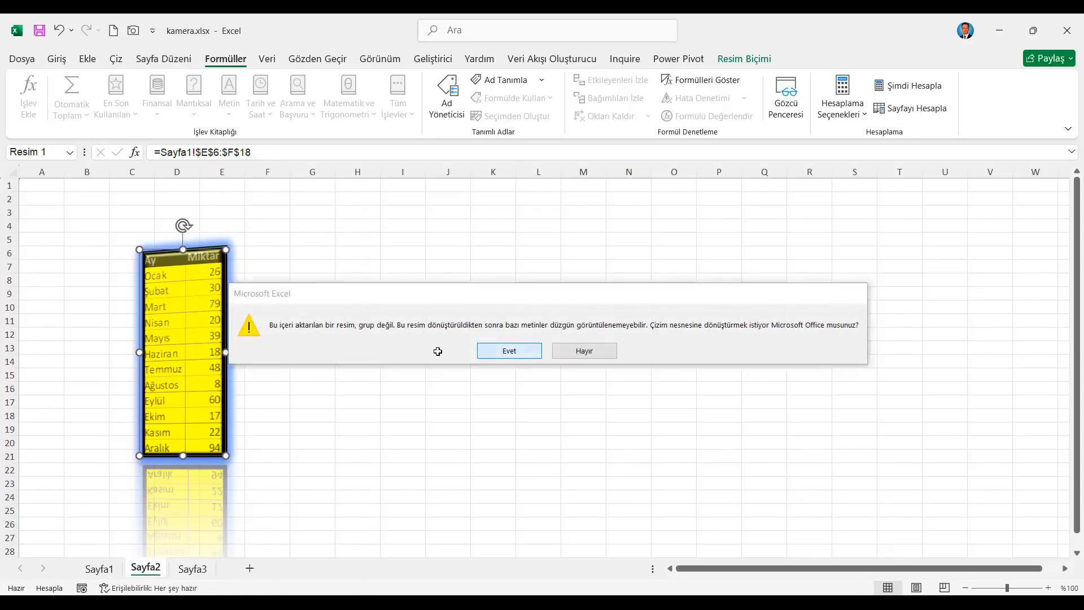
# Step: Change the Mayıs label in the converted table to Mayyyyyıs and recalculate the workbook
pyautogui.click(170, 341)
pyautogui.click(162, 338)
pyautogui.write('yyyy')
pyautogui.click(347, 344)
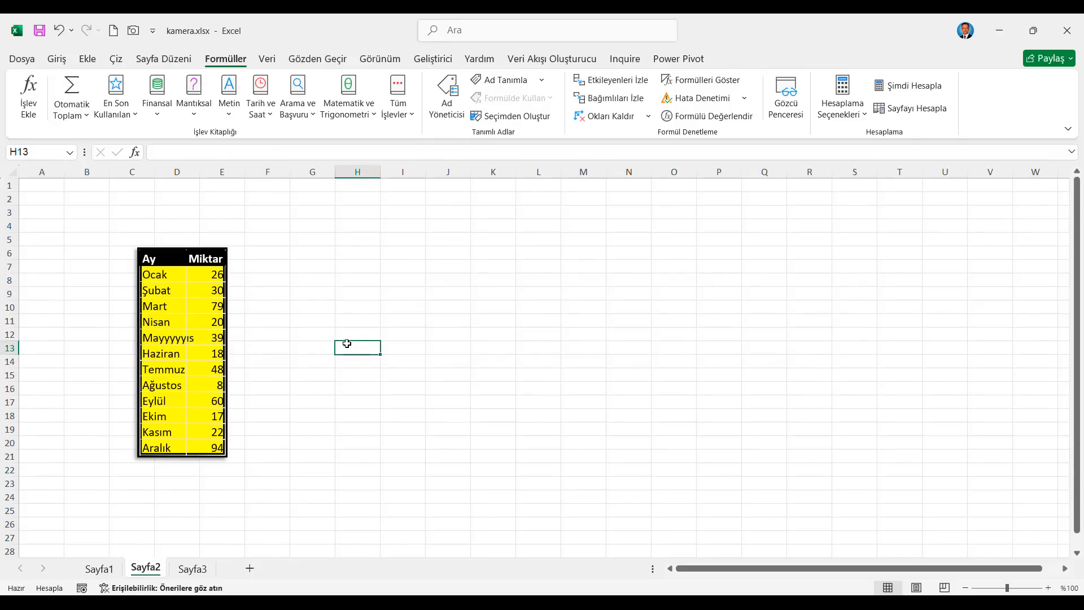
pyautogui.click(913, 88)
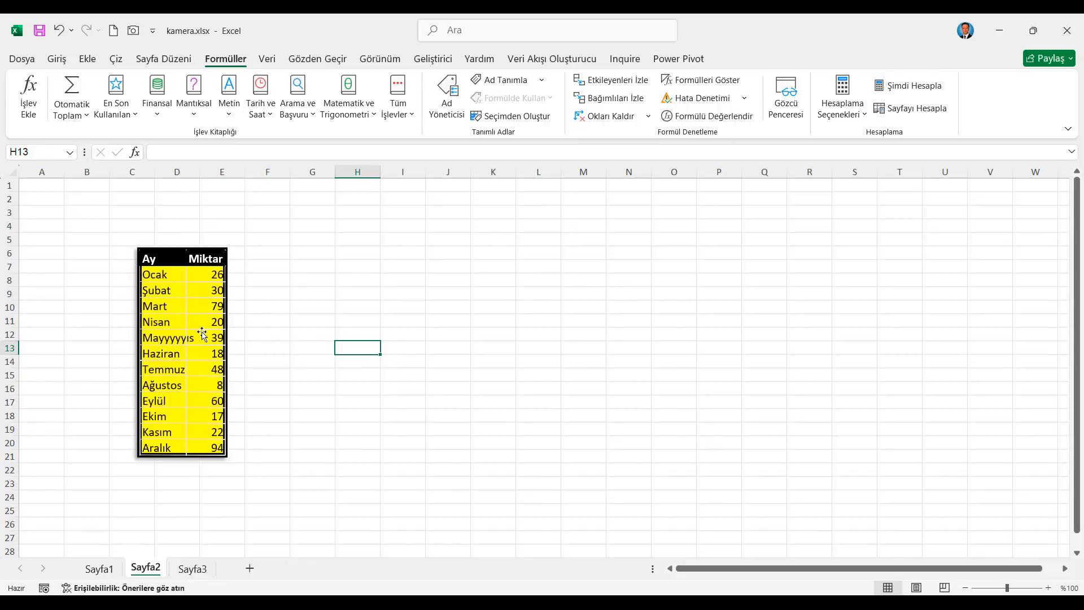
# Step: Undo the label edit and the conversion of the table picture to a drawing object
pyautogui.click(60, 31)
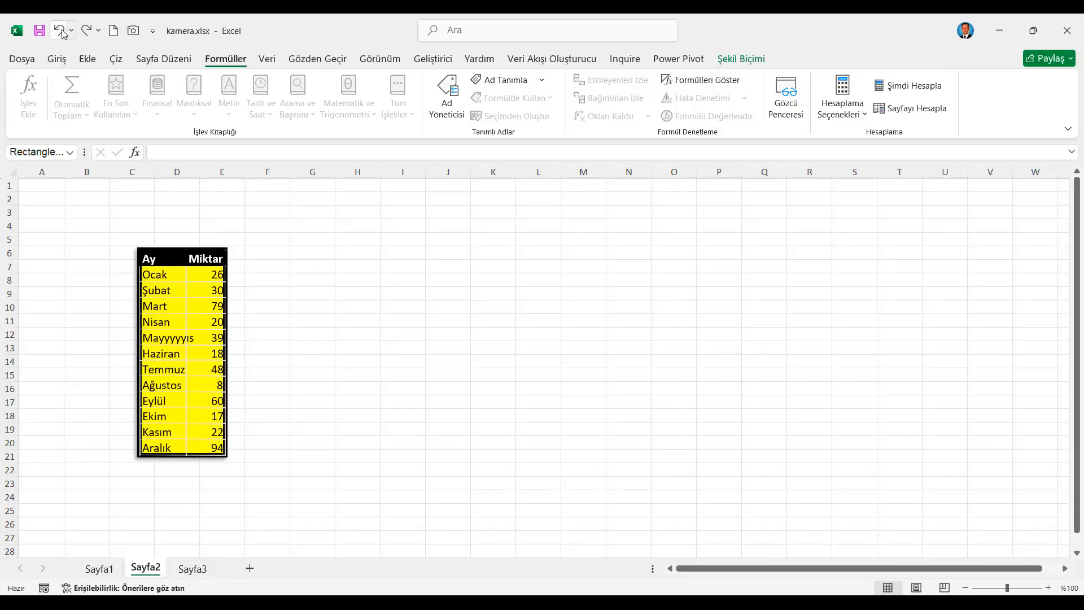
pyautogui.click(59, 31)
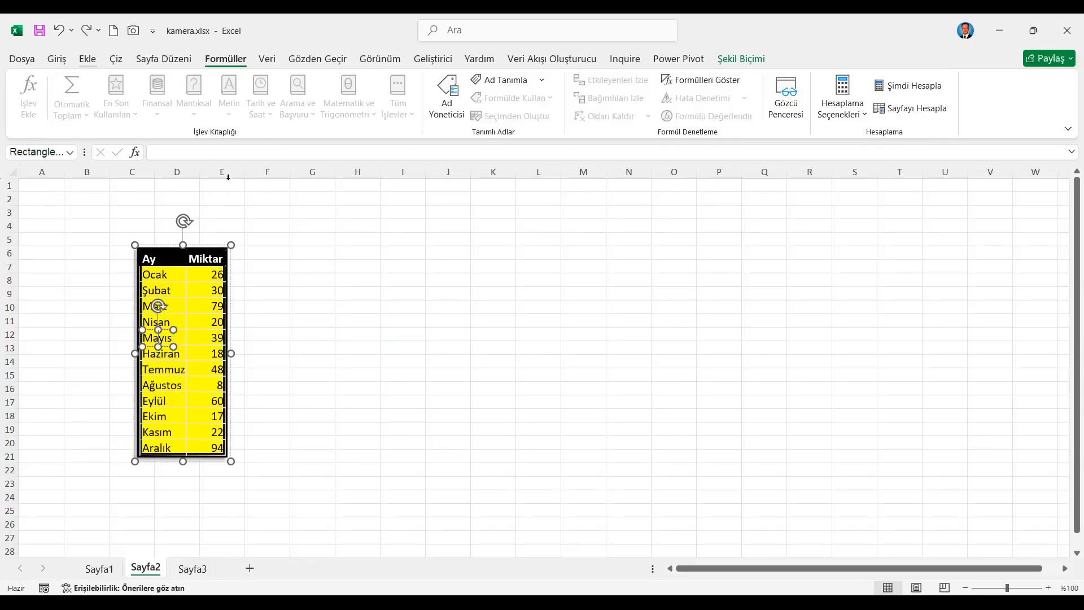
pyautogui.click(59, 31)
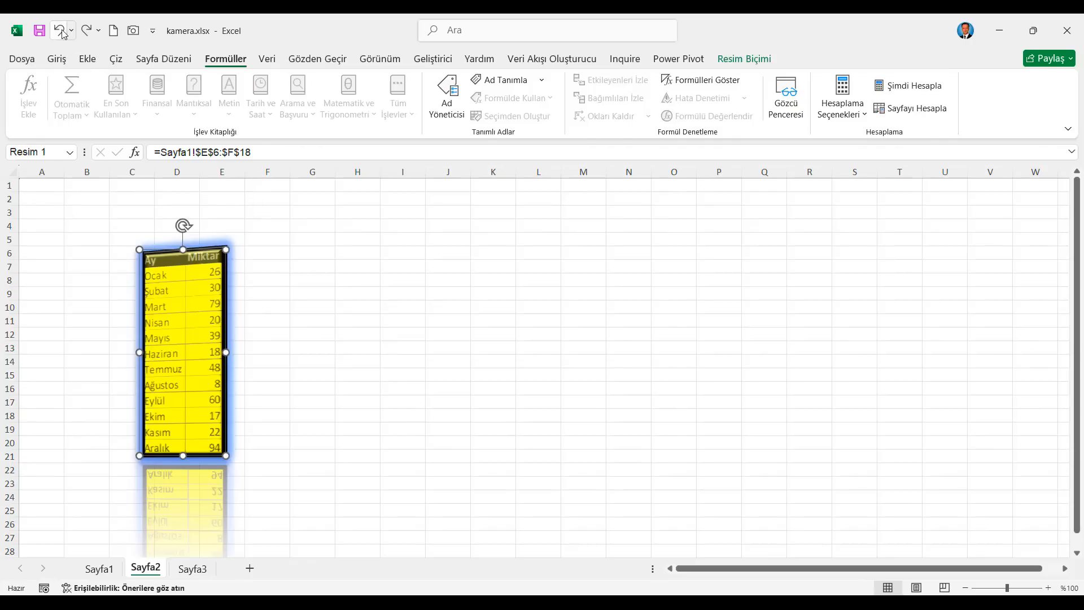
# Step: Recalculate the workbook several times to refresh the random amounts in the linked table picture
pyautogui.click(898, 90)
pyautogui.click(898, 91)
pyautogui.click(898, 90)
pyautogui.click(899, 90)
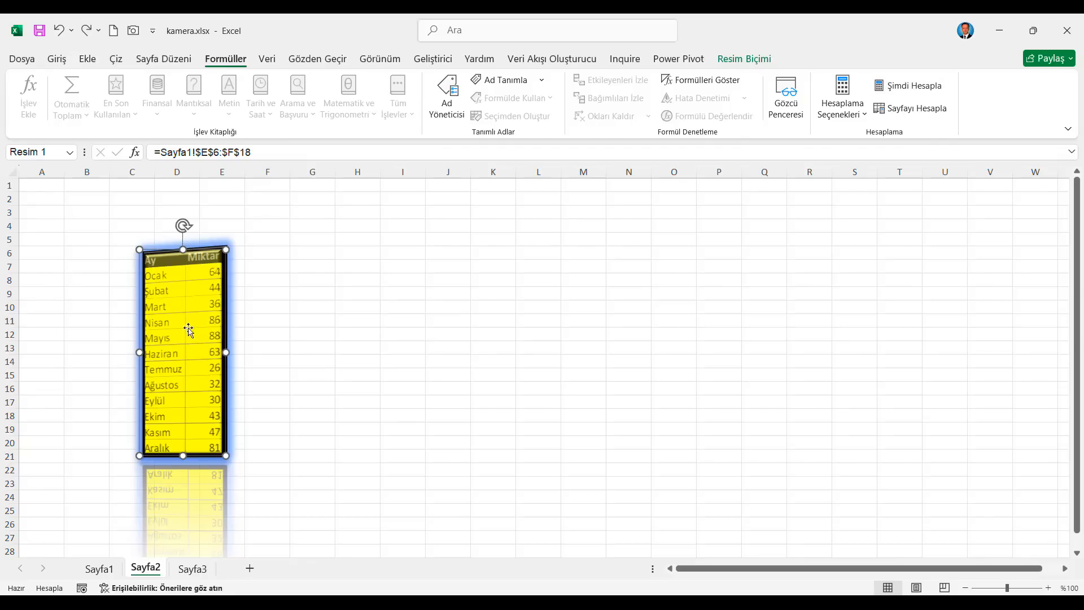
pyautogui.click(314, 276)
pyautogui.click(194, 263)
# Step: Capture the chart's cell range H5:O19 on Sayfa1 with the Kamera tool and place the picture beside the table picture on Sayfa2
pyautogui.click(99, 569)
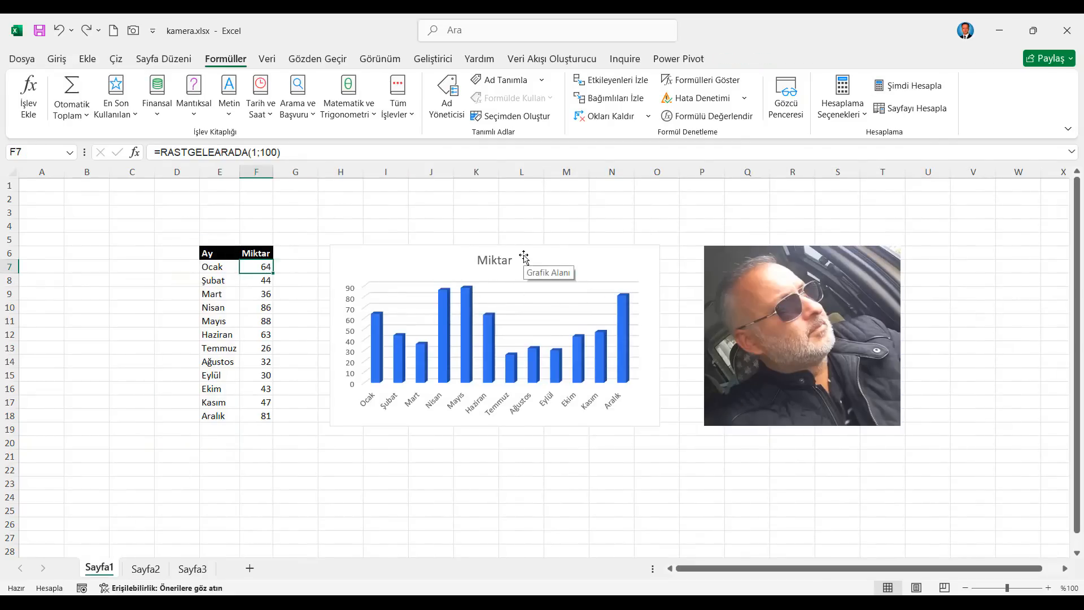
pyautogui.click(524, 255)
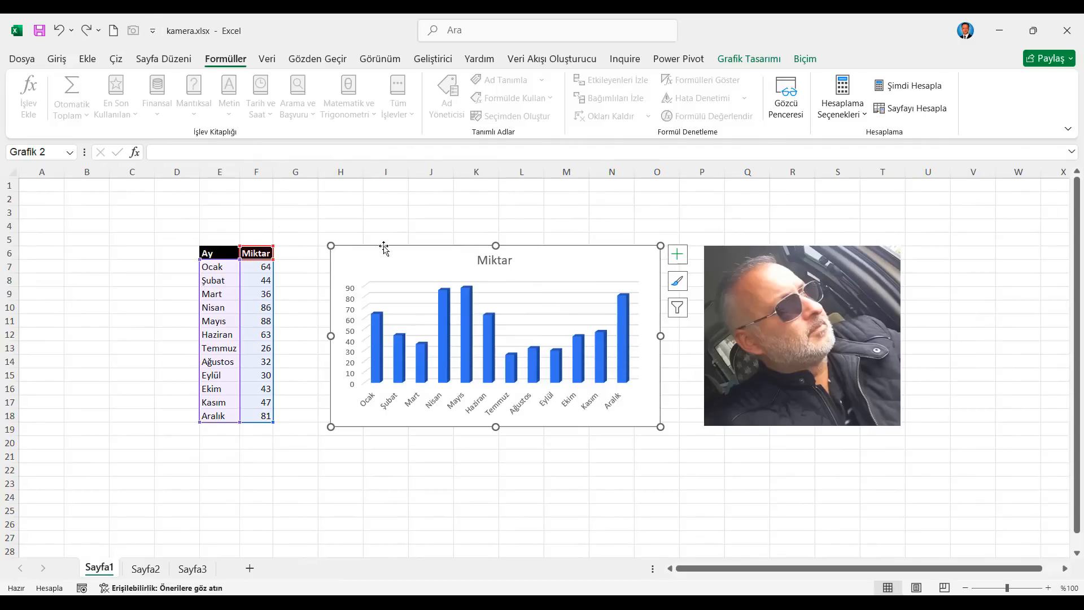
pyautogui.moveTo(334, 241); pyautogui.dragTo(660, 427)
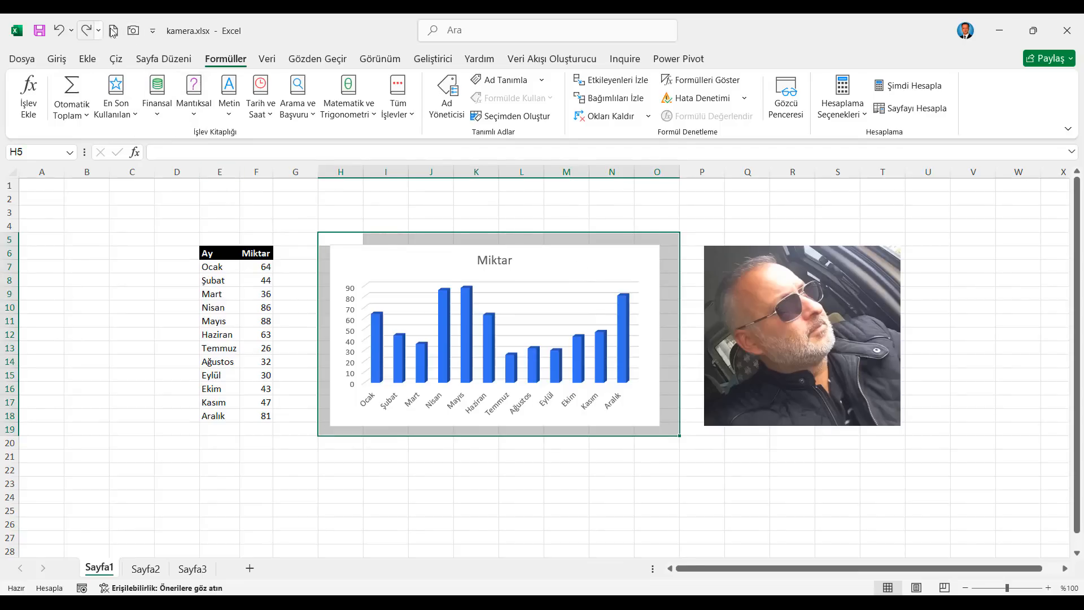
pyautogui.click(136, 33)
pyautogui.click(145, 568)
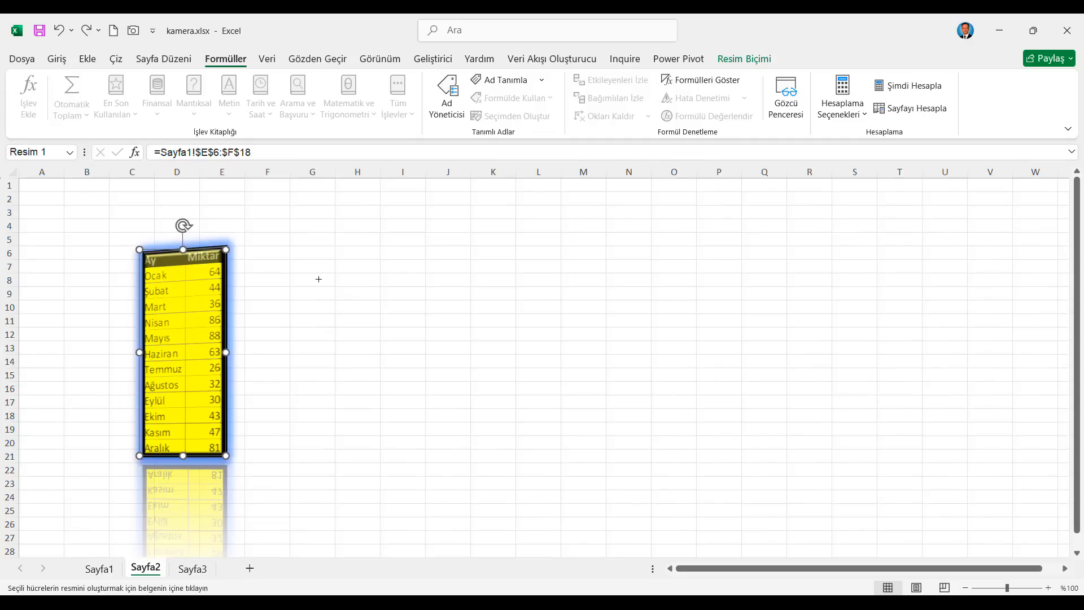
pyautogui.click(317, 245)
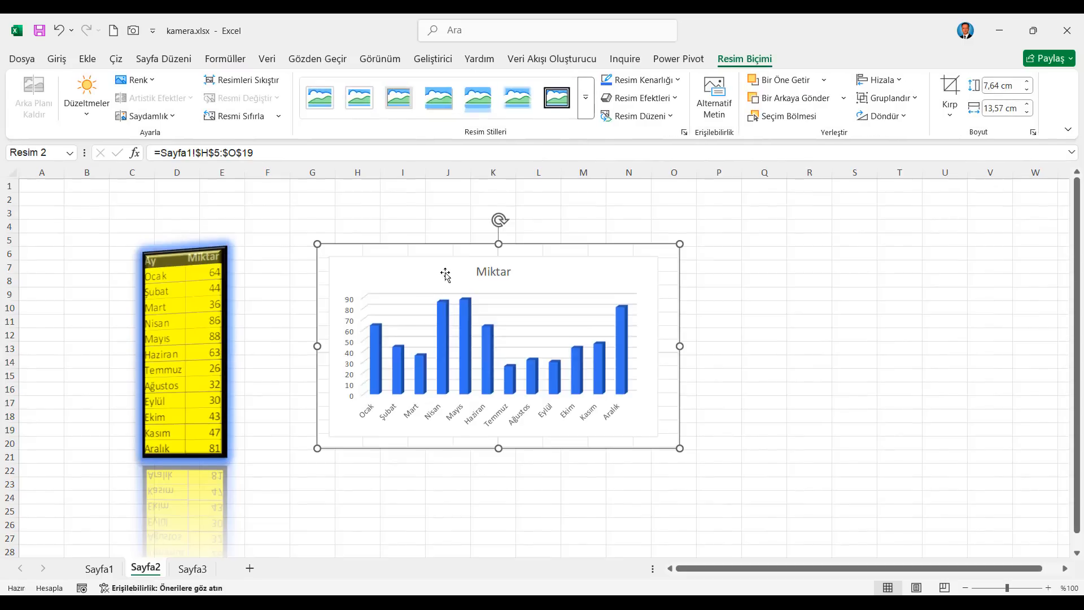
# Step: Enlarge the Miktar chart on Sayfa1 down to row 22 and check its linked picture on Sayfa2
pyautogui.click(99, 569)
pyautogui.click(467, 295)
pyautogui.click(466, 295)
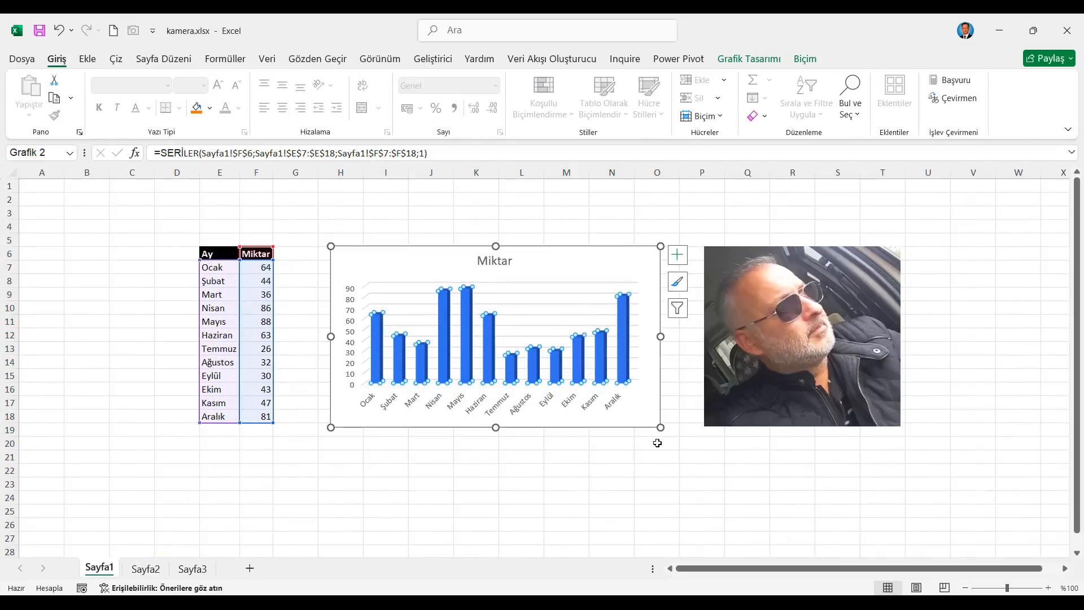
pyautogui.moveTo(661, 427); pyautogui.dragTo(682, 468)
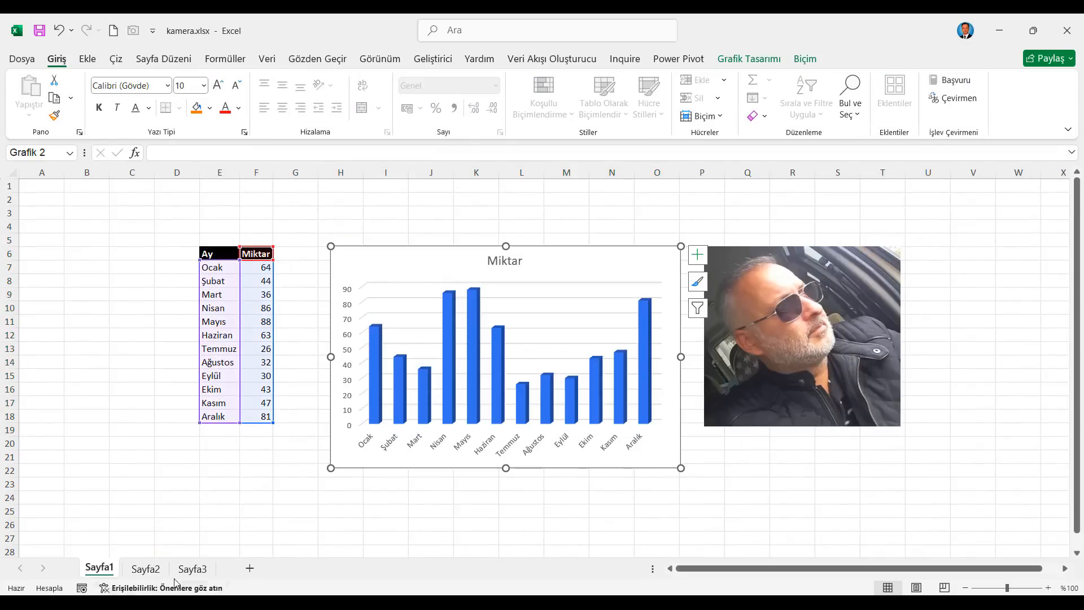
pyautogui.click(146, 569)
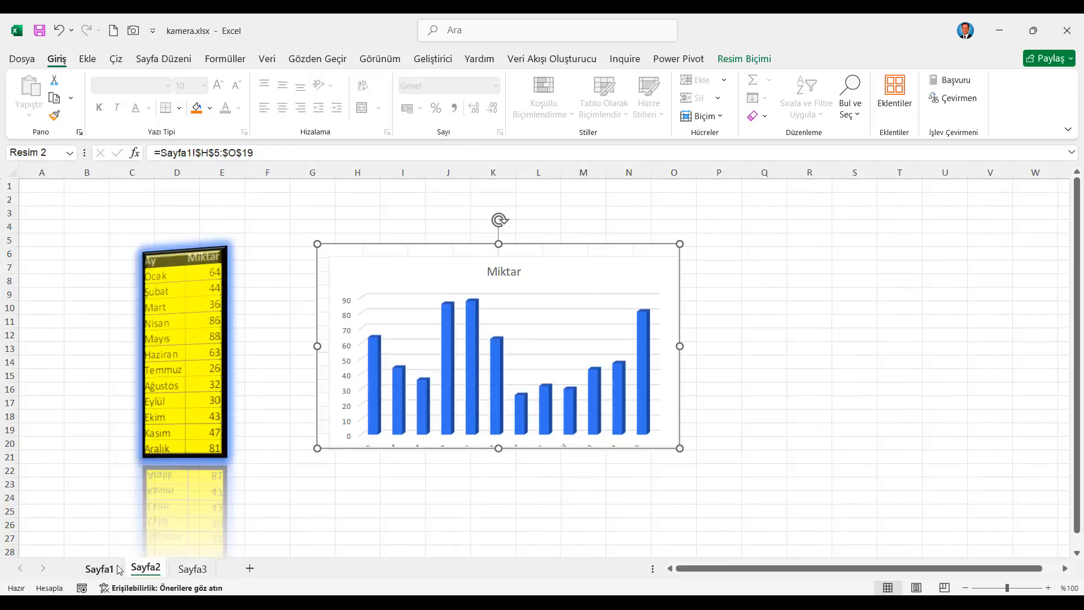
# Step: Shrink the Miktar chart on Sayfa1 so it ends in row 12, and view its linked picture on Sayfa2
pyautogui.click(100, 568)
pyautogui.moveTo(681, 467); pyautogui.dragTo(605, 339)
pyautogui.click(145, 568)
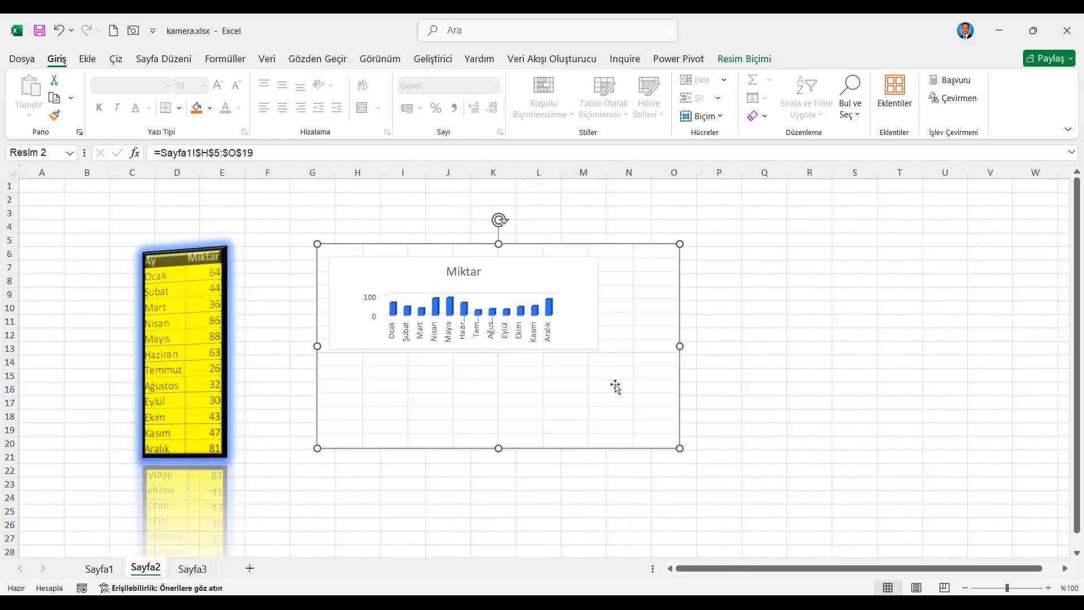
# Step: Hide the gridlines on Sayfa1 and check the linked chart picture on Sayfa2
pyautogui.click(93, 568)
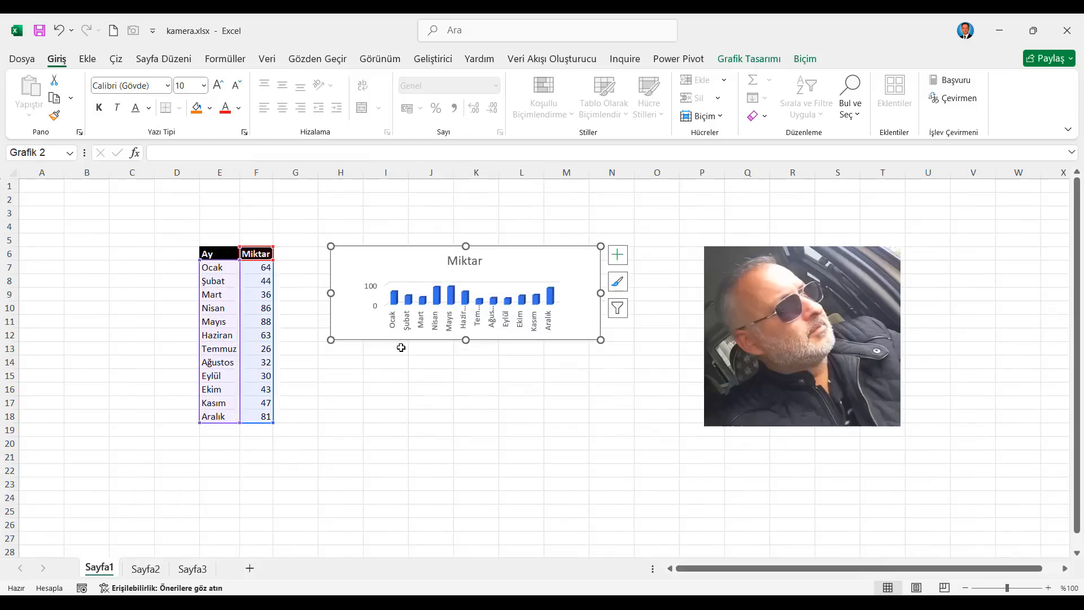
pyautogui.click(395, 61)
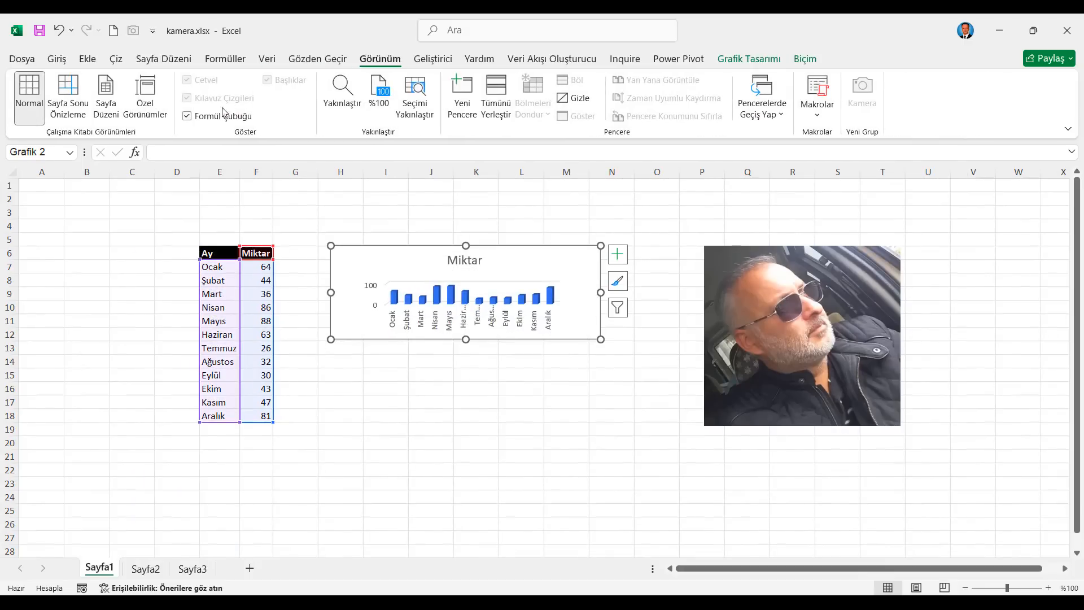
pyautogui.click(433, 374)
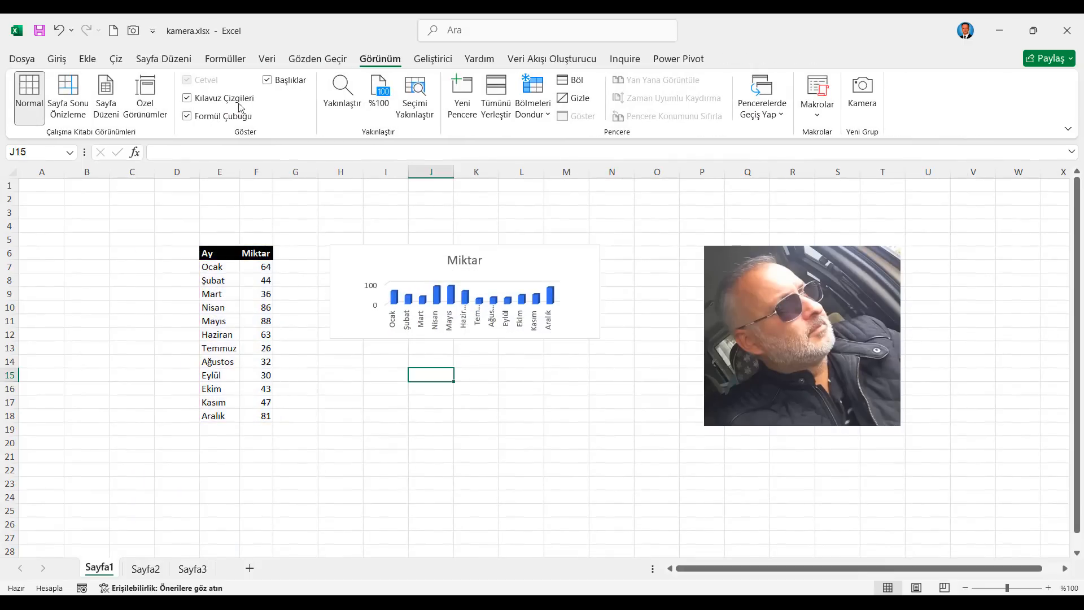
pyautogui.click(146, 569)
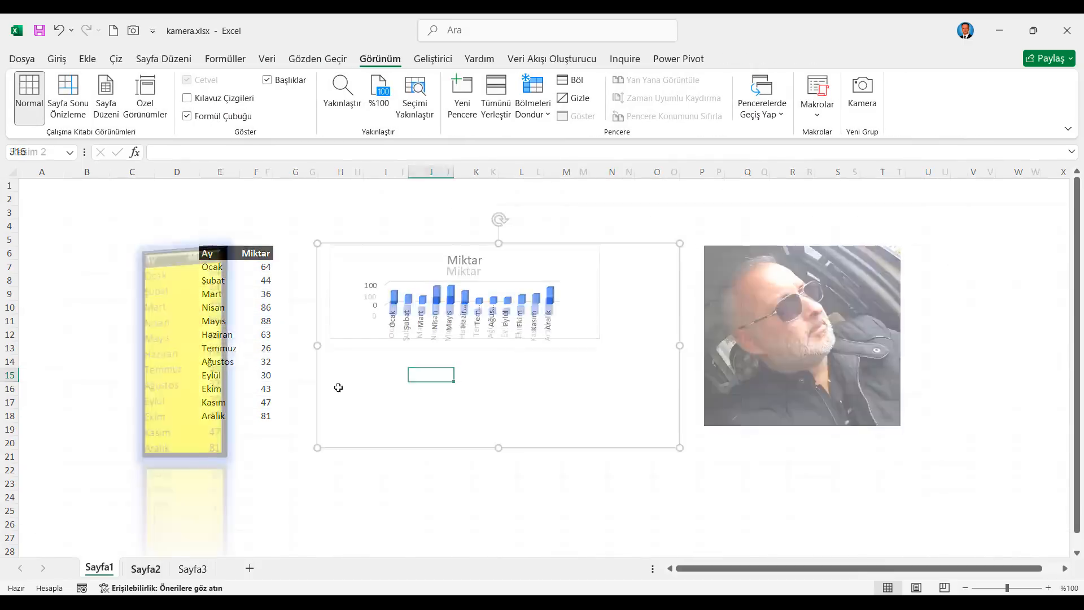
pyautogui.click(859, 336)
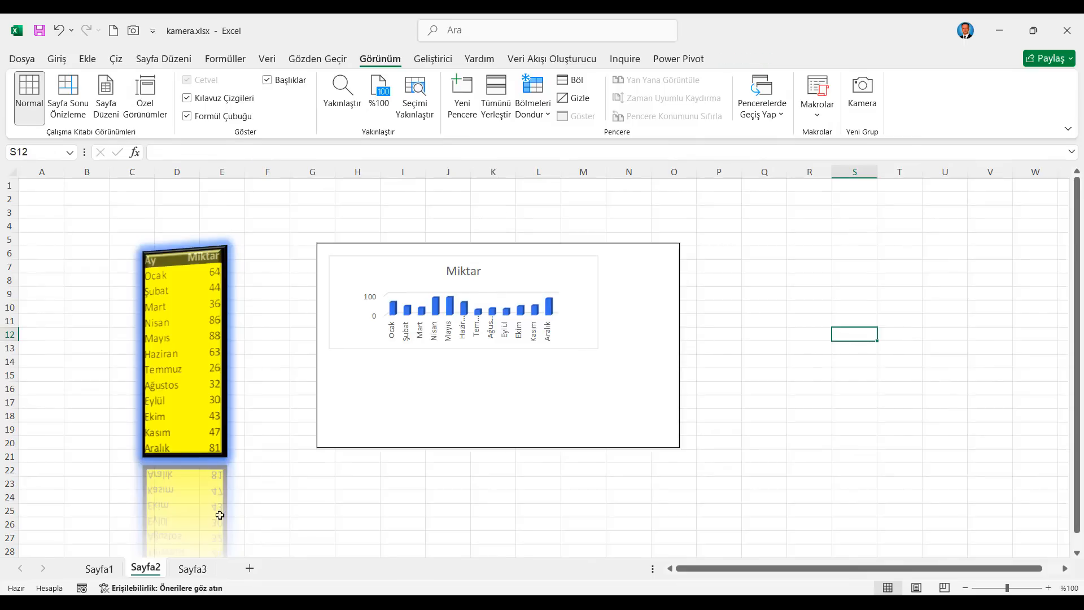
# Step: Resize the Miktar chart on Sayfa1 to reach row 16 and check the linked picture on Sayfa2
pyautogui.click(99, 569)
pyautogui.click(559, 326)
pyautogui.moveTo(601, 339); pyautogui.dragTo(621, 389)
pyautogui.click(138, 570)
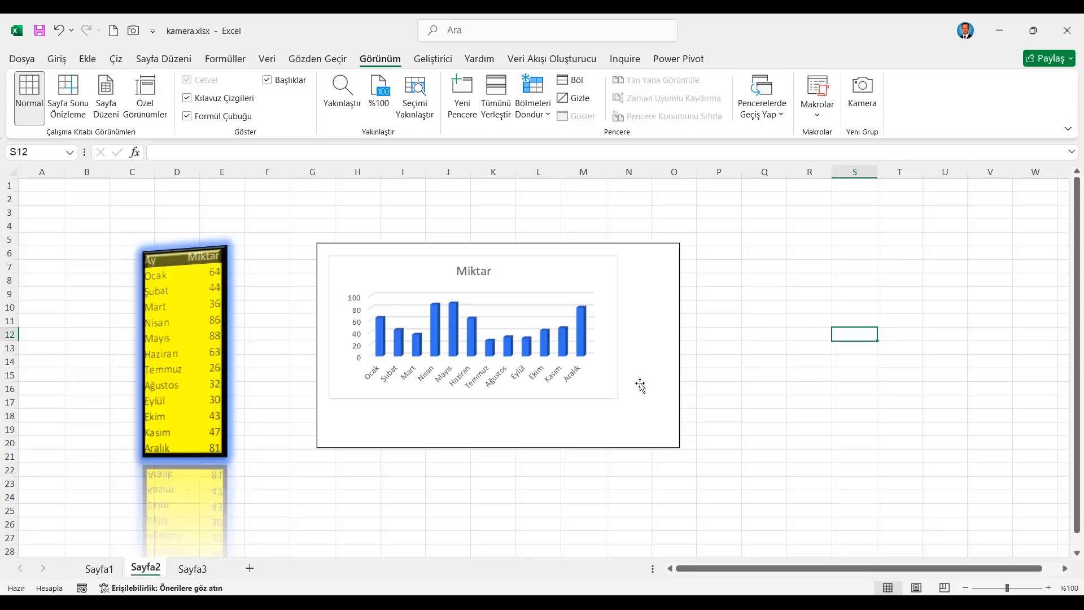
# Step: Try to capture the selected photo object on Sayfa1 with the Kamera tool and place it on Sayfa2
pyautogui.click(99, 563)
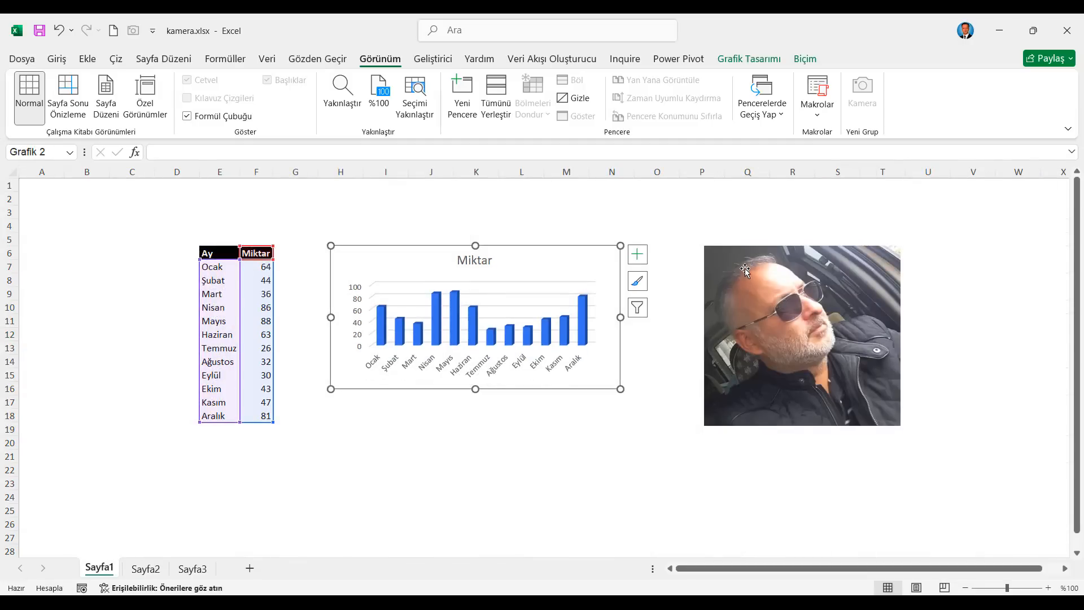
pyautogui.click(745, 270)
pyautogui.moveTo(704, 238); pyautogui.dragTo(941, 362)
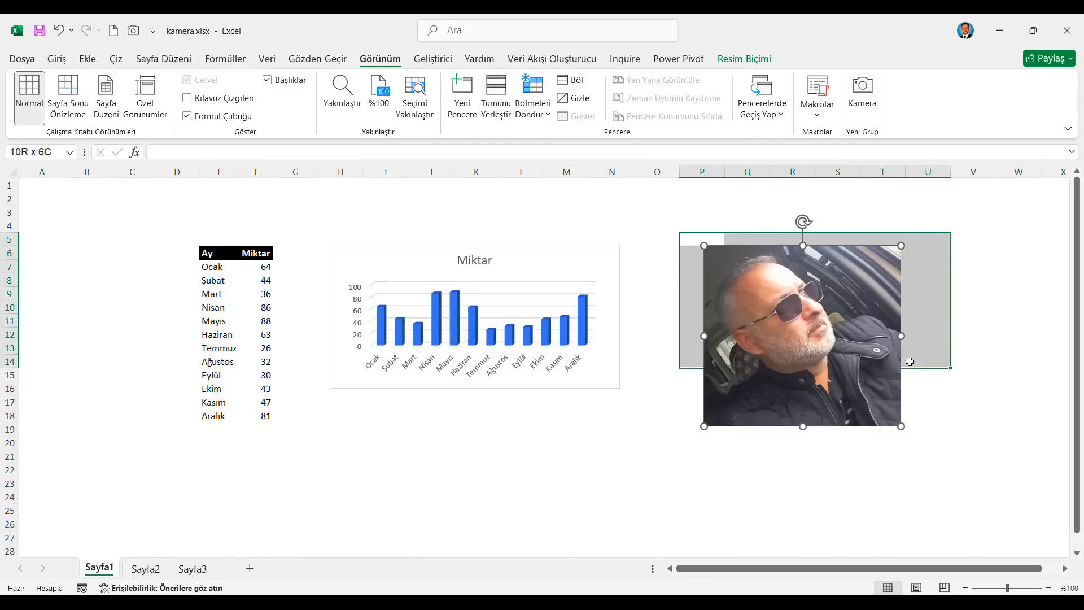
pyautogui.click(836, 292)
pyautogui.click(963, 306)
pyautogui.click(823, 324)
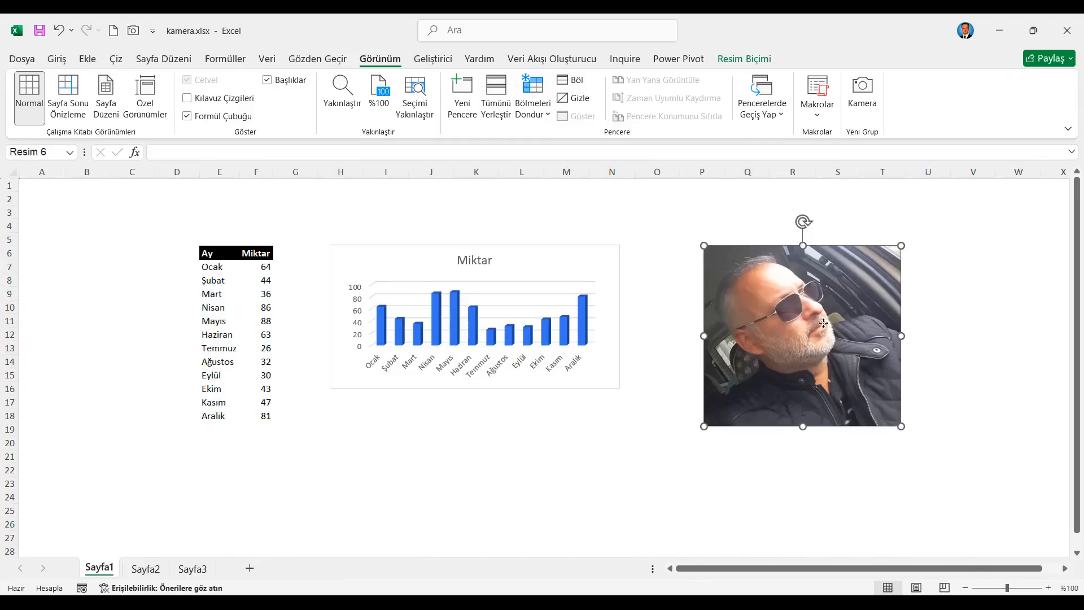
pyautogui.click(133, 31)
pyautogui.click(146, 569)
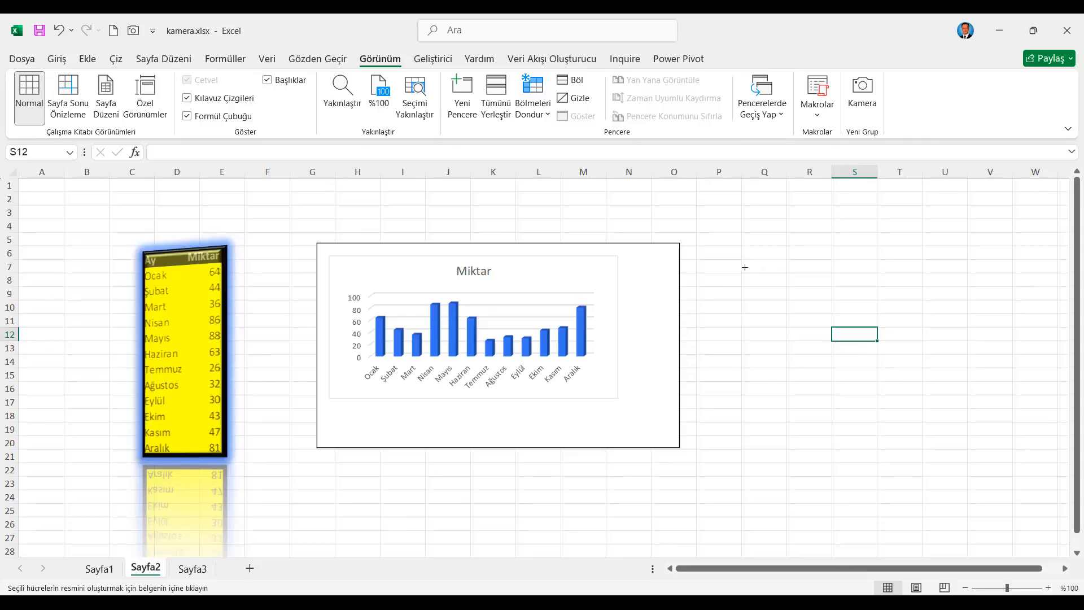
pyautogui.click(744, 266)
pyautogui.click(547, 352)
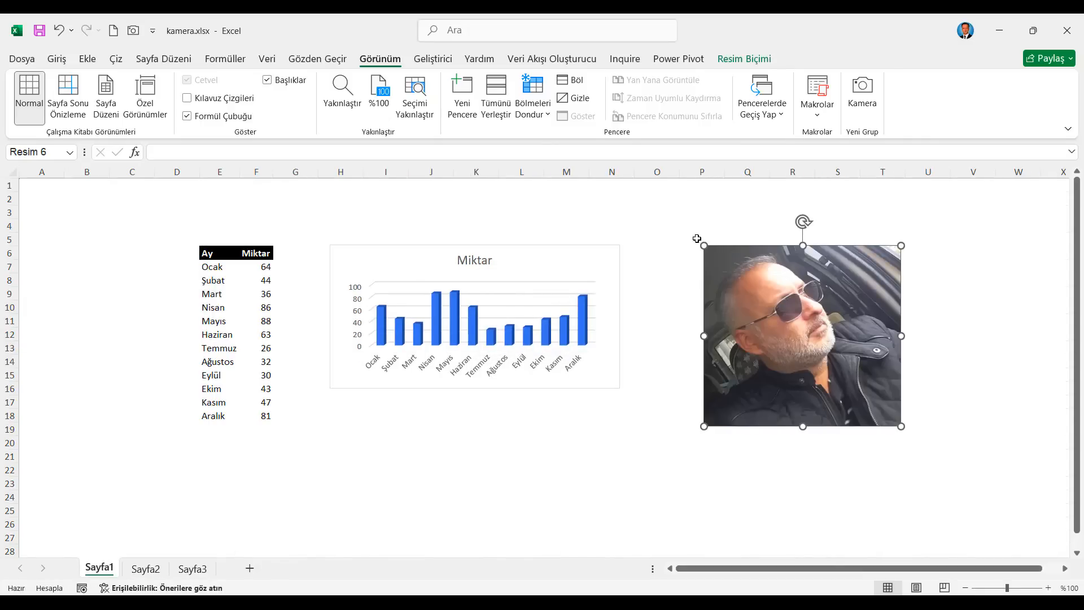
# Step: Shift the photo on Sayfa1 slightly to the left within columns P to T
pyautogui.moveTo(697, 239); pyautogui.dragTo(915, 429)
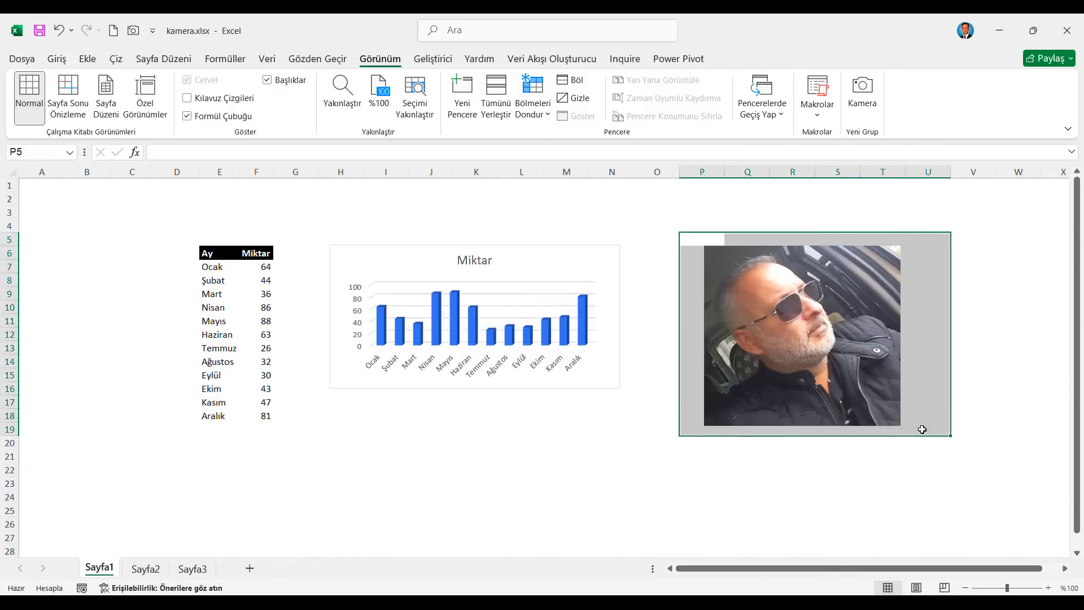
pyautogui.moveTo(707, 243); pyautogui.dragTo(896, 428)
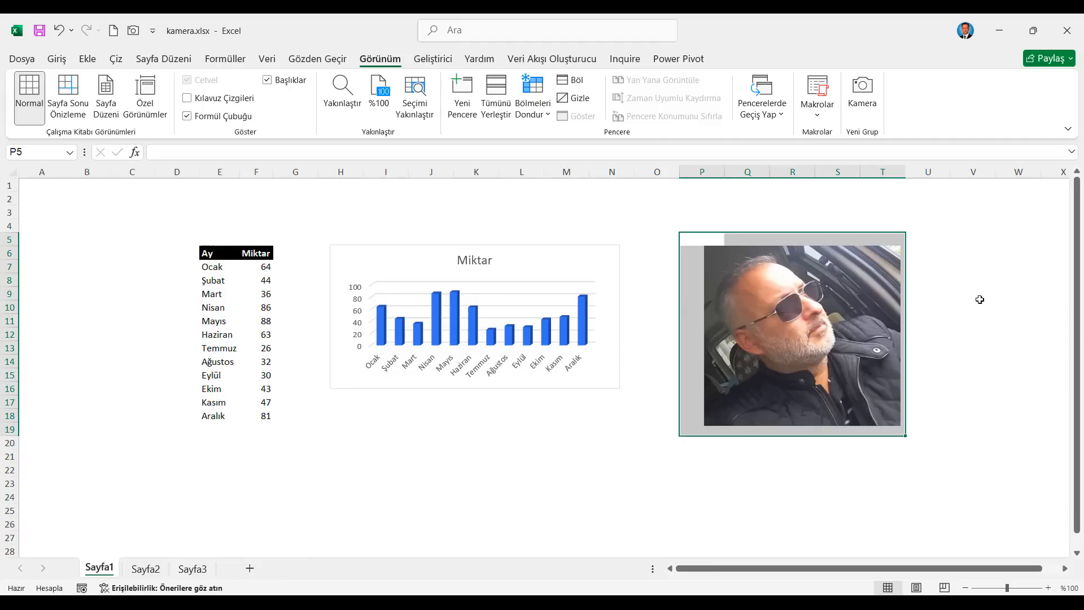
pyautogui.click(840, 296)
pyautogui.moveTo(840, 297); pyautogui.dragTo(834, 297)
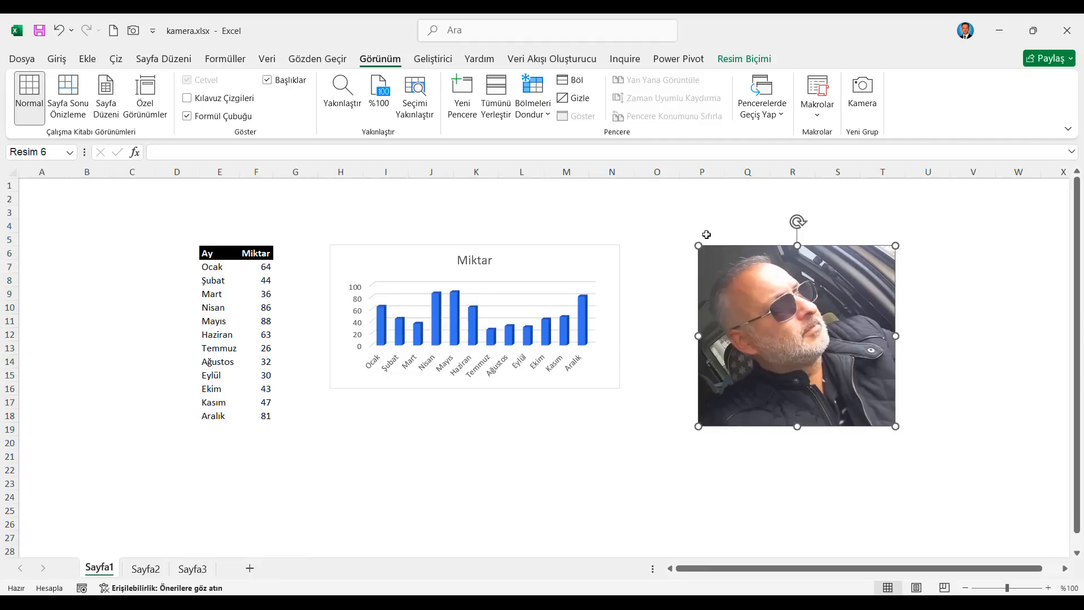
# Step: Capture the photo's cell range P5:T19 on Sayfa1 with the Kamera tool and position the picture beside the chart picture on Sayfa2
pyautogui.moveTo(698, 238); pyautogui.dragTo(903, 430)
pyautogui.click(133, 31)
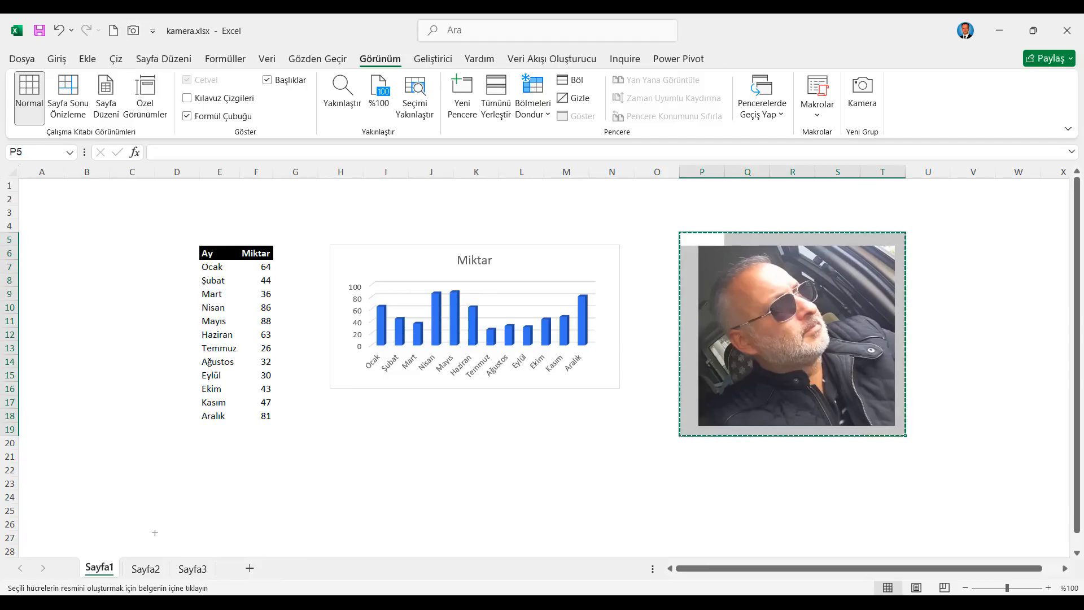
pyautogui.click(146, 569)
pyautogui.click(758, 246)
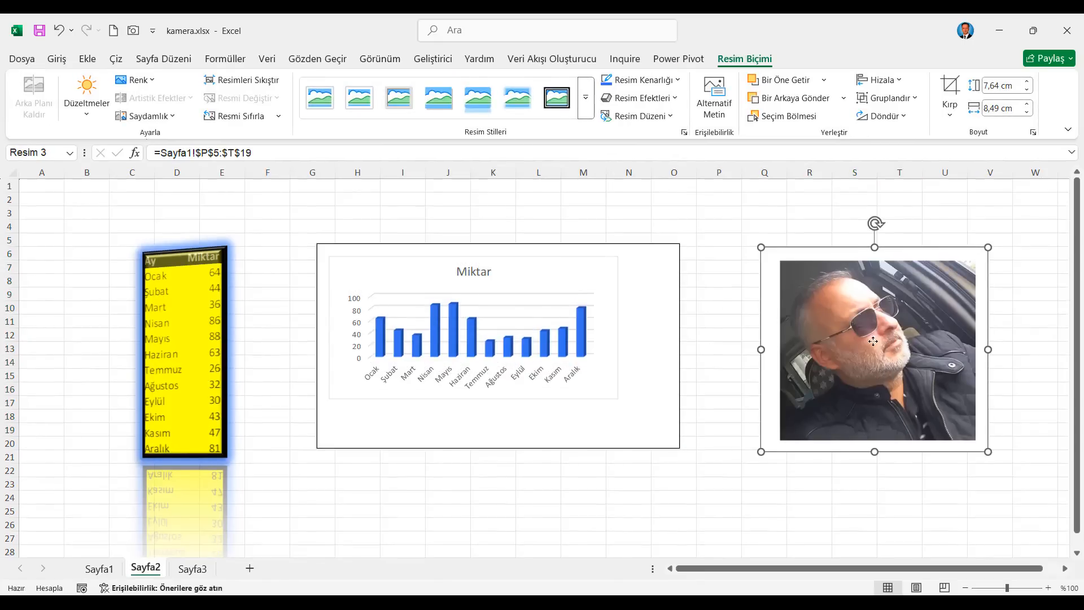
pyautogui.moveTo(852, 346); pyautogui.dragTo(831, 339)
# Step: Enlarge the photo on Sayfa1 beyond its captured cell range to about column V and check its linked picture on Sayfa2
pyautogui.click(100, 569)
pyautogui.click(724, 370)
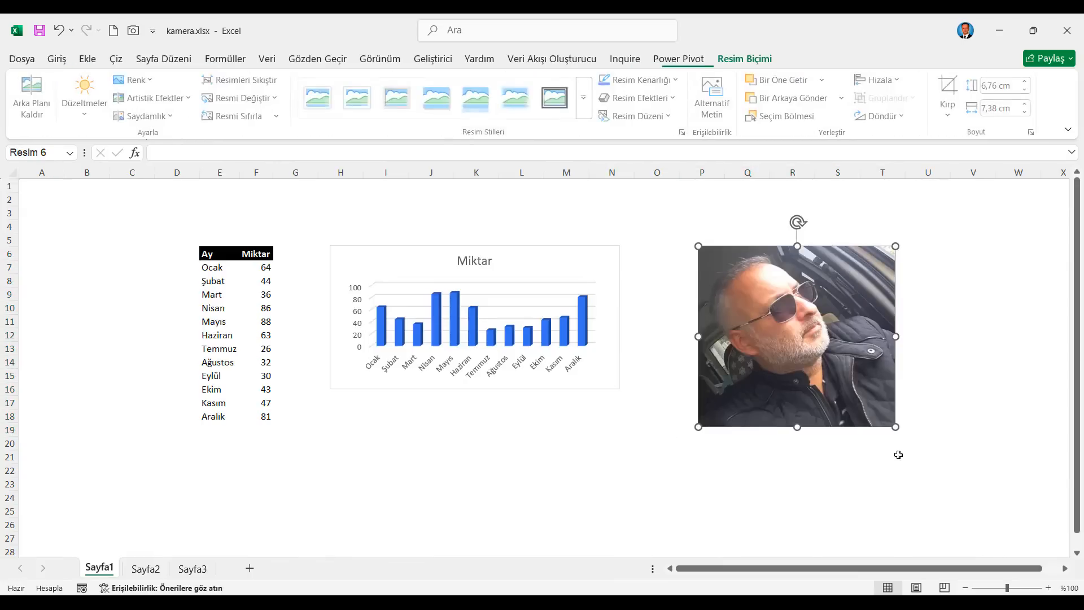
pyautogui.moveTo(895, 428); pyautogui.dragTo(977, 506)
pyautogui.click(146, 569)
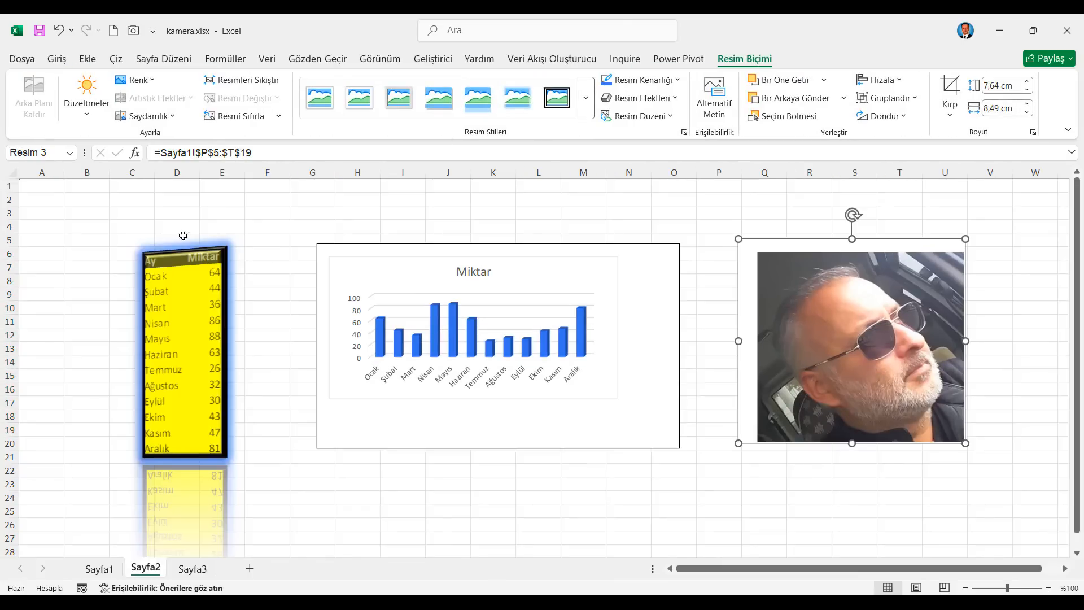
pyautogui.click(163, 228)
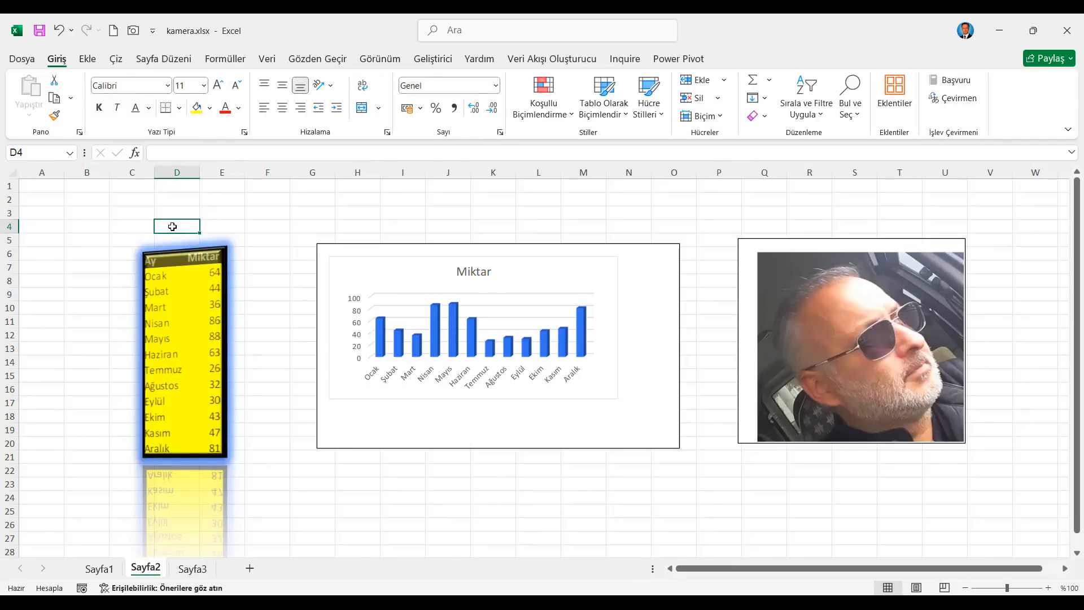
# Step: Create a new blank workbook and arrange all open workbook windows vertically side by side
pyautogui.click(114, 31)
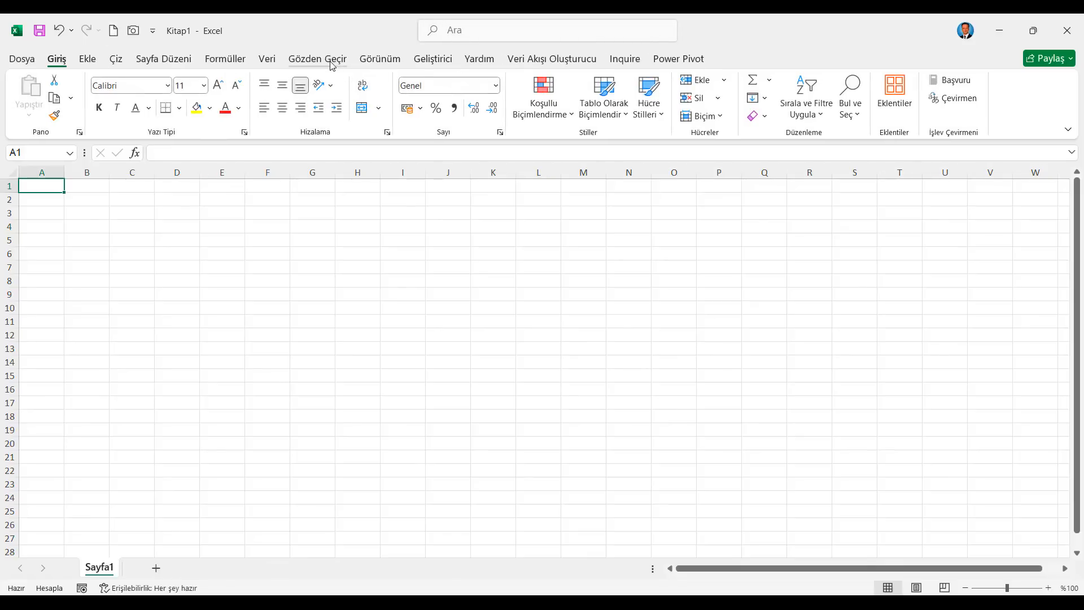
pyautogui.click(380, 60)
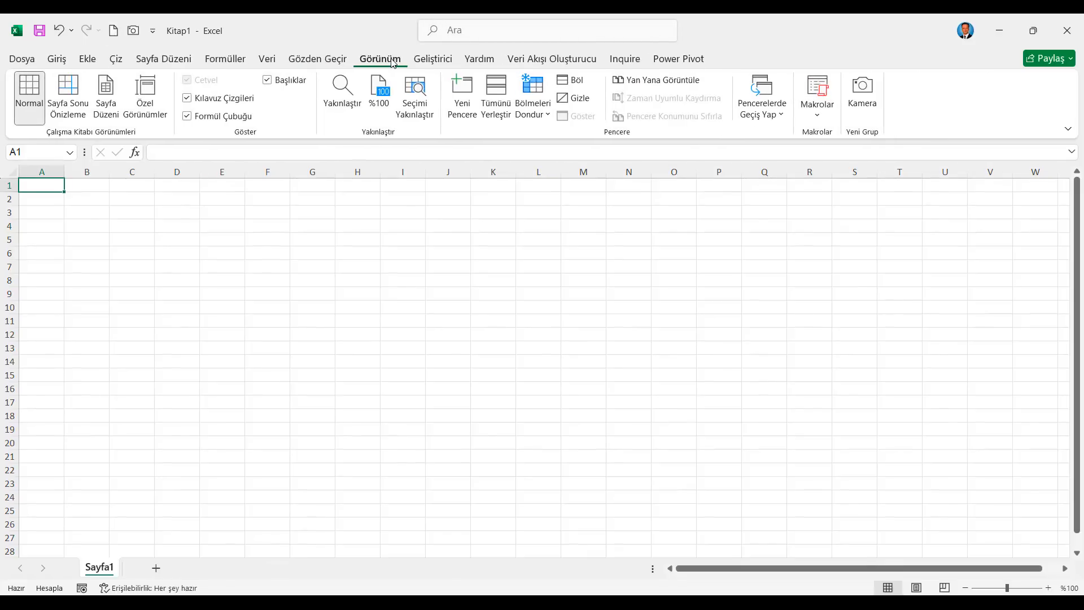
pyautogui.click(504, 113)
pyautogui.click(705, 200)
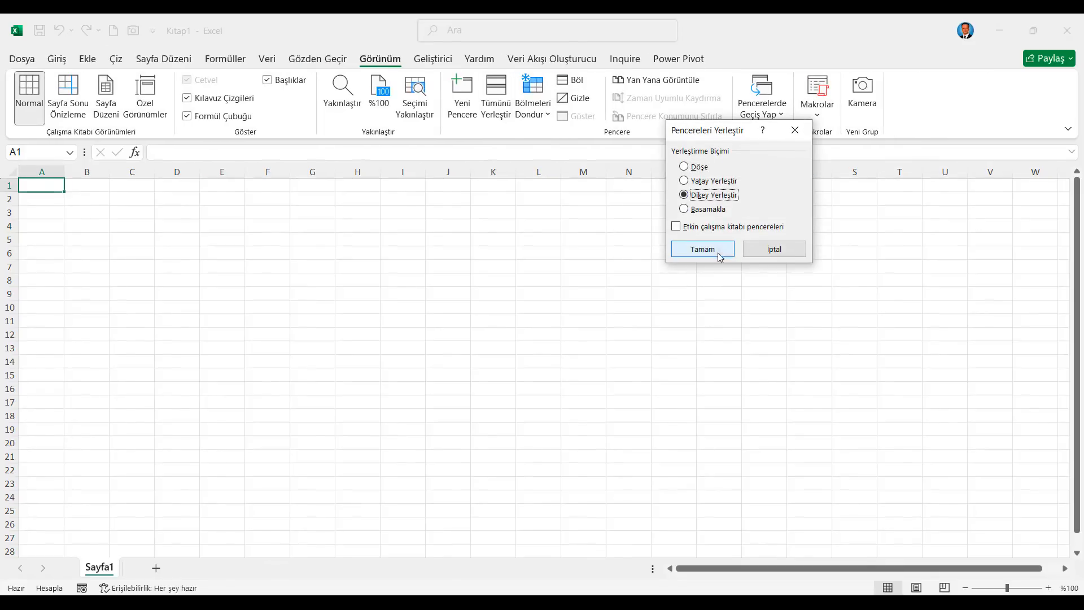
pyautogui.click(702, 249)
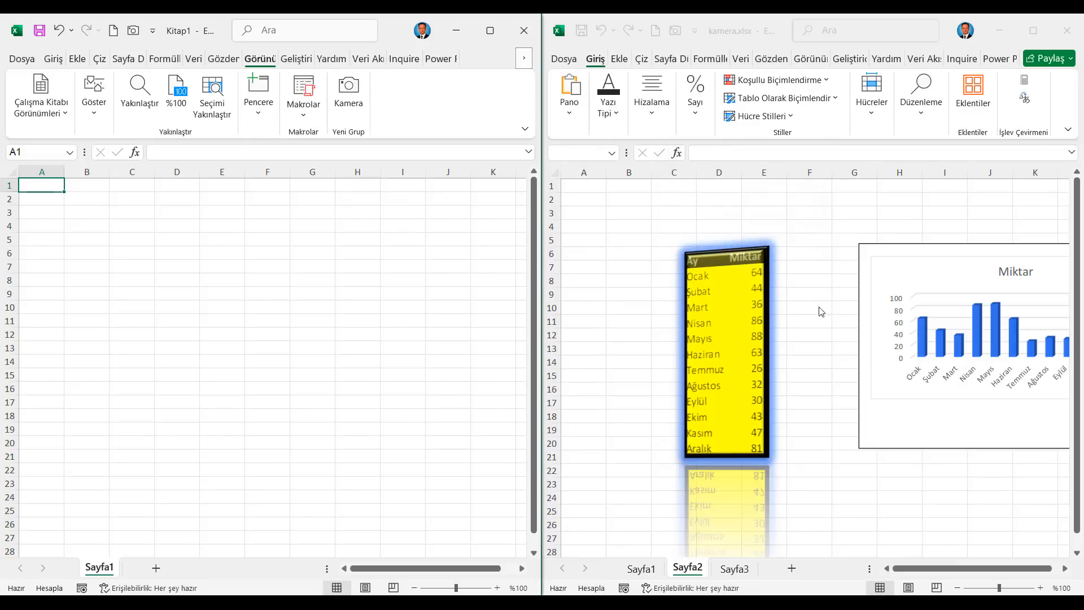
# Step: Capture the table E6:F18 on Sayfa1 of kamera.xlsx with the Kamera tool and place the picture near B4 in Kitap1
pyautogui.click(645, 570)
pyautogui.moveTo(749, 254); pyautogui.dragTo(808, 418)
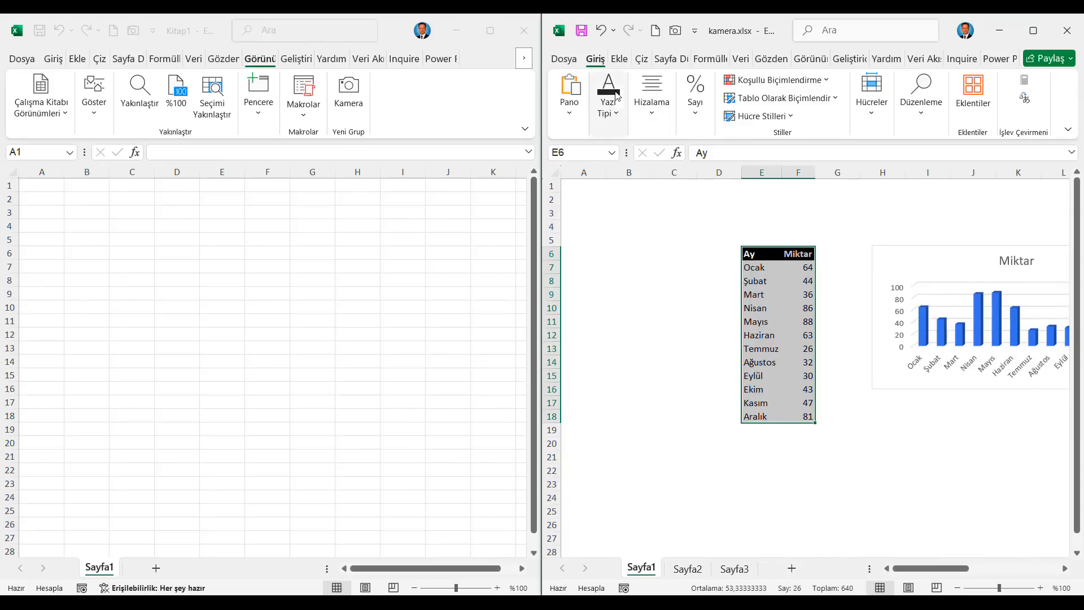
pyautogui.click(676, 30)
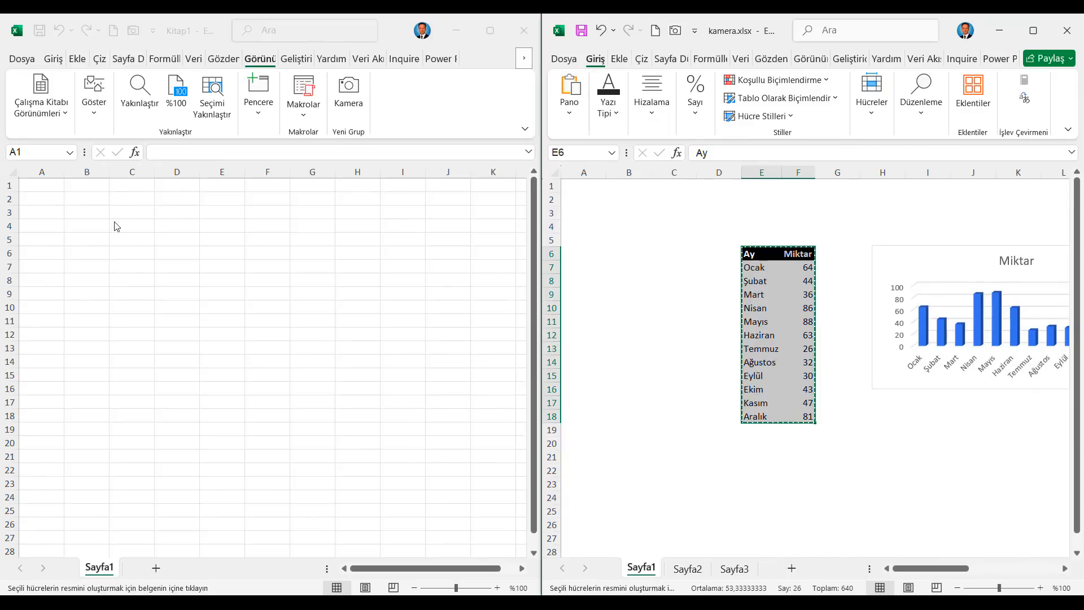
pyautogui.click(136, 235)
pyautogui.click(84, 223)
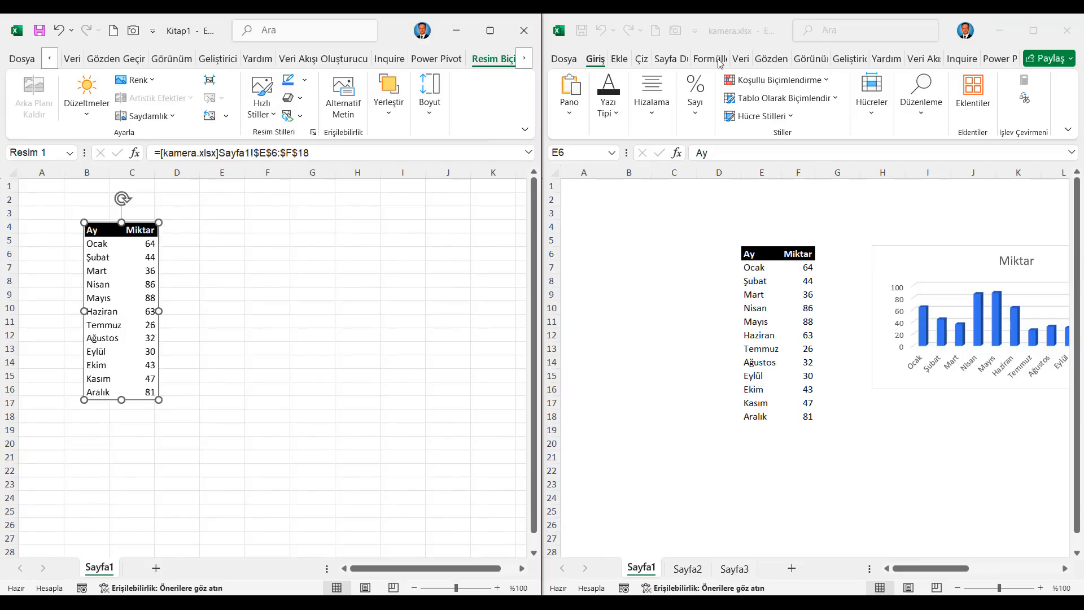
# Step: Recalculate kamera.xlsx repeatedly to test whether the linked table picture in Kitap1 updates with the source
pyautogui.click(716, 58)
pyautogui.click(719, 61)
pyautogui.click(980, 89)
pyautogui.click(979, 90)
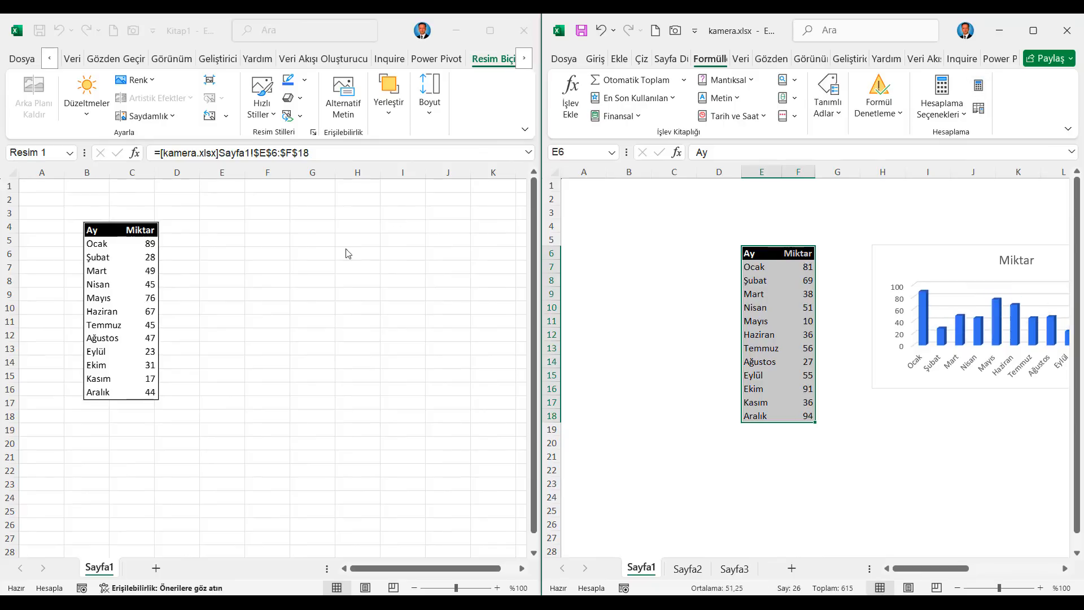
pyautogui.click(979, 89)
pyautogui.click(979, 89)
pyautogui.click(979, 89)
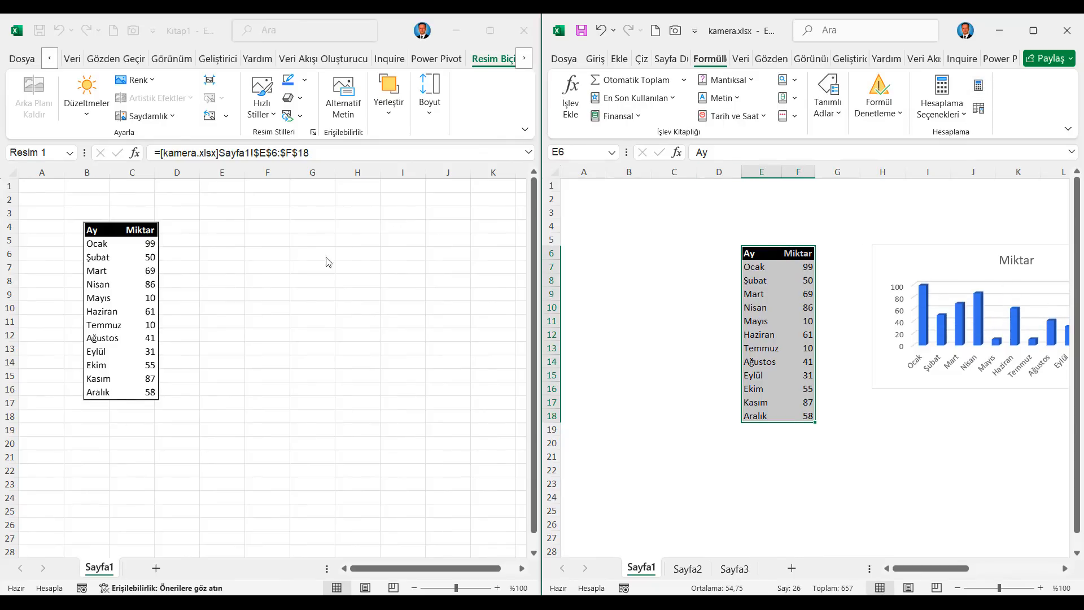
pyautogui.click(979, 88)
pyautogui.click(979, 88)
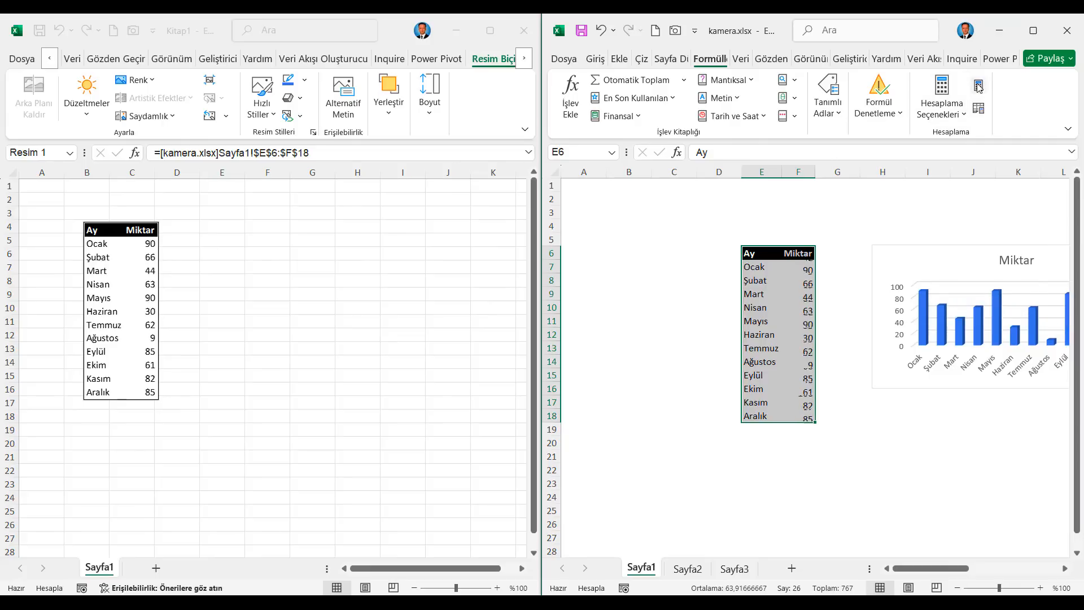
pyautogui.click(980, 89)
pyautogui.click(980, 89)
pyautogui.click(979, 89)
pyautogui.click(980, 88)
pyautogui.click(979, 88)
pyautogui.click(979, 89)
pyautogui.click(979, 88)
pyautogui.click(980, 89)
pyautogui.click(979, 89)
pyautogui.click(979, 88)
pyautogui.click(979, 89)
pyautogui.click(979, 89)
pyautogui.click(979, 89)
pyautogui.click(980, 89)
pyautogui.click(979, 88)
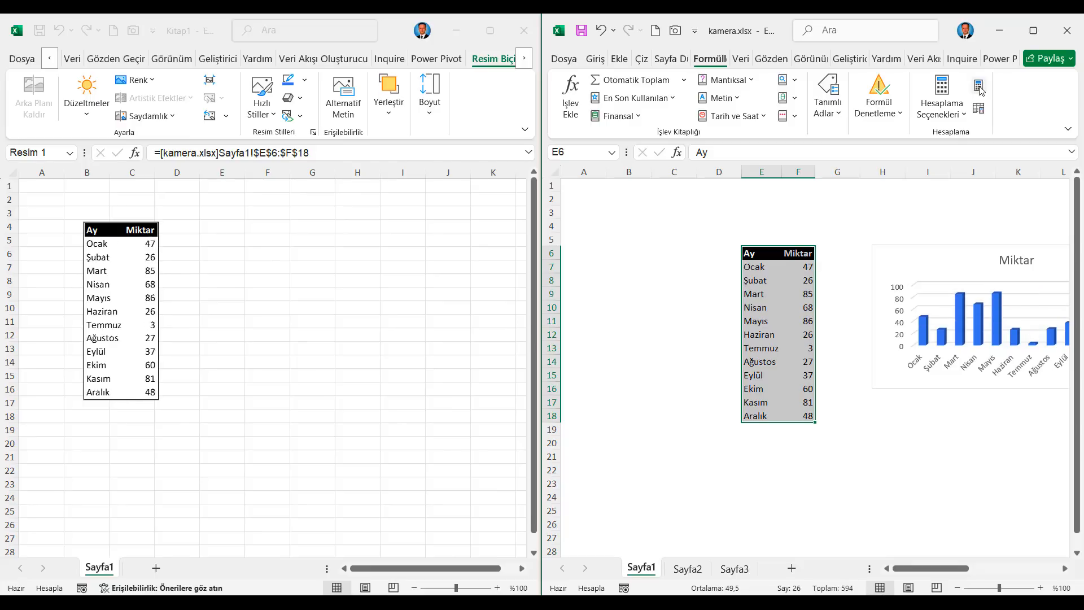
# Step: Minimize both workbook windows, kamera.xlsx and Kitap1
pyautogui.click(1000, 30)
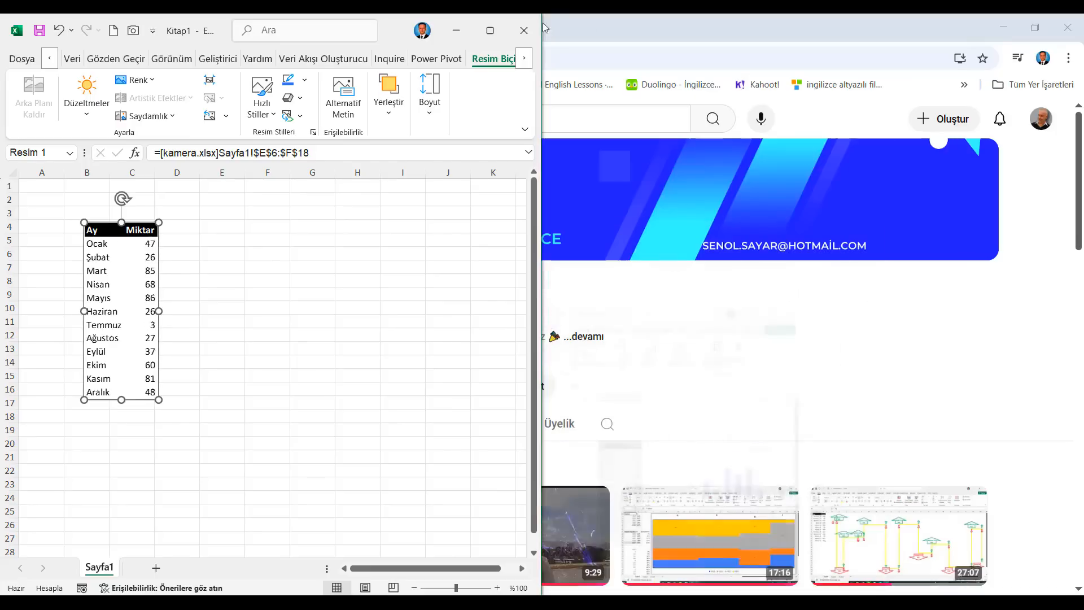
pyautogui.click(457, 30)
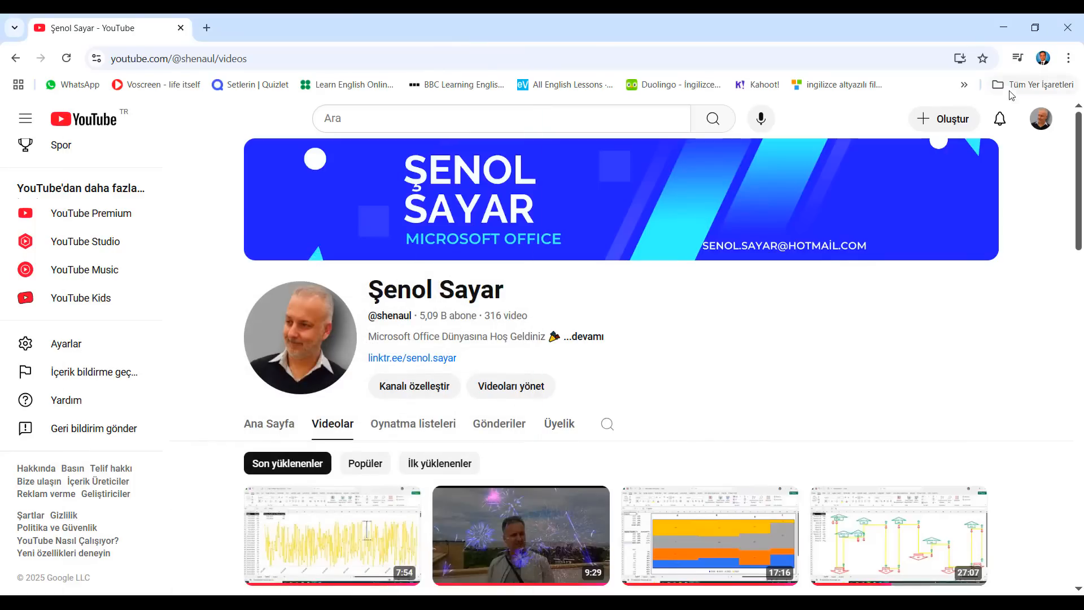